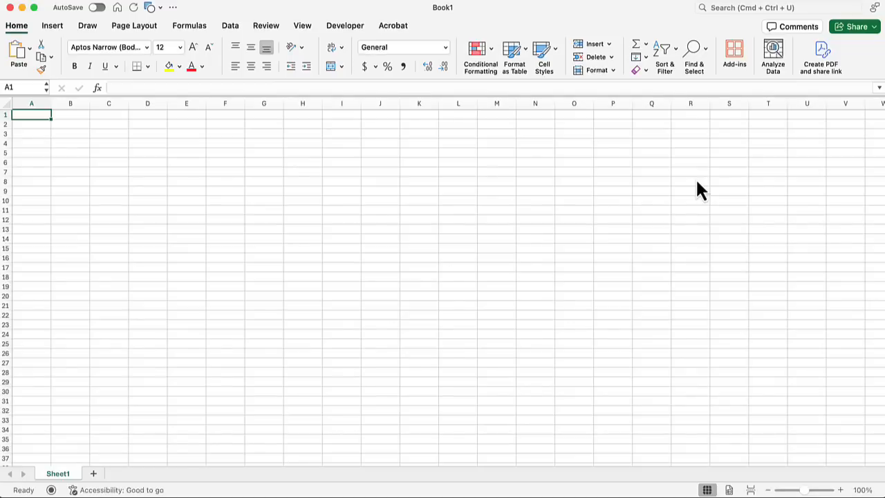
# Search the add-ins for 'sqloo' and add the SQLookup add-in
pyautogui.click(737, 61)
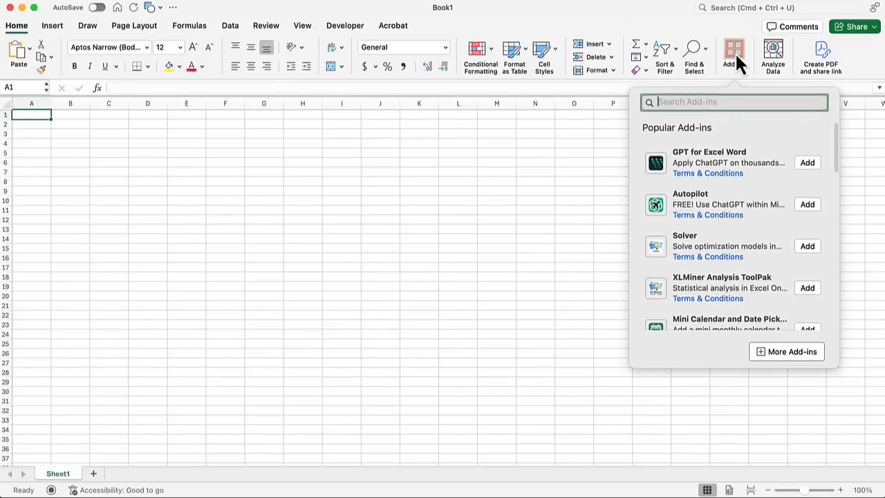
pyautogui.write('sqloo')
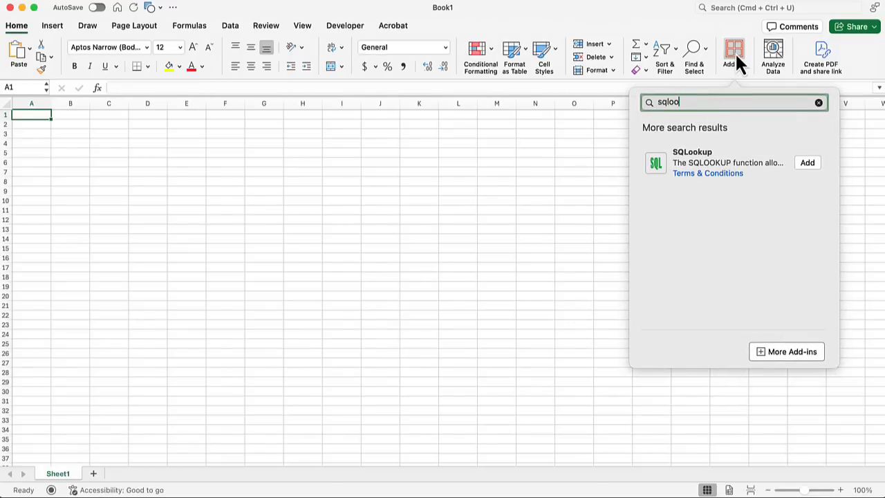
pyautogui.click(806, 163)
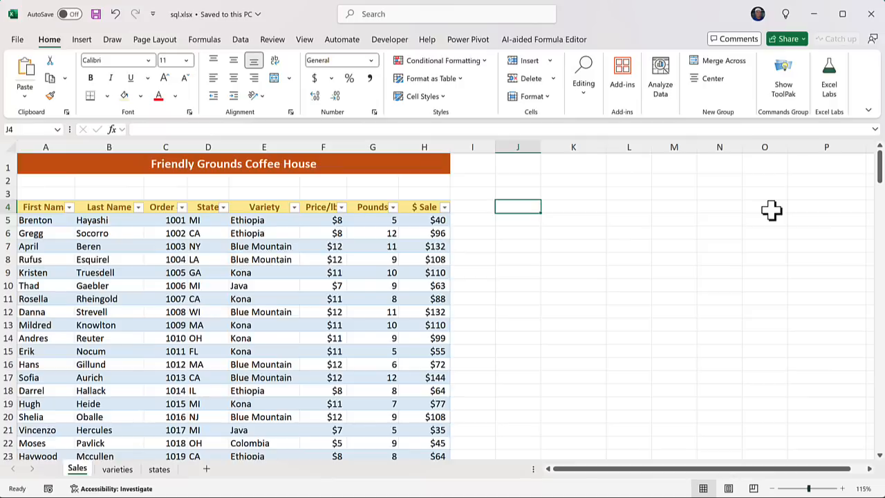
pyautogui.write('=')
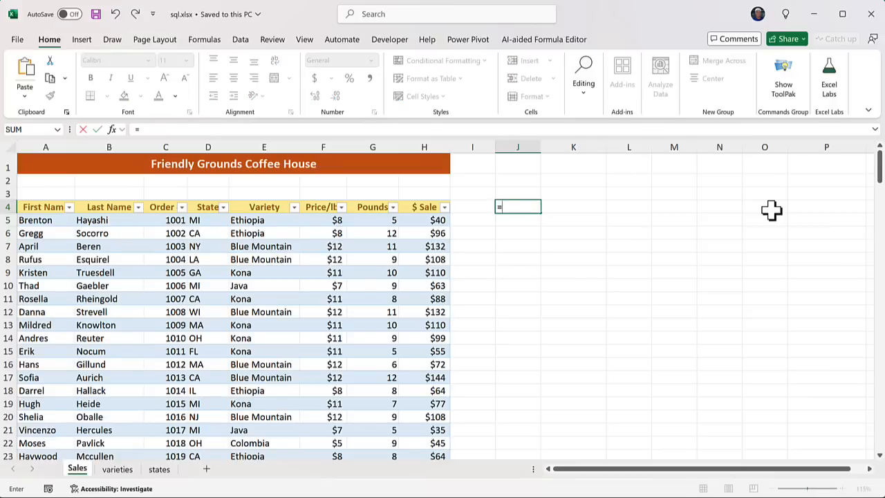
pyautogui.write('sql')
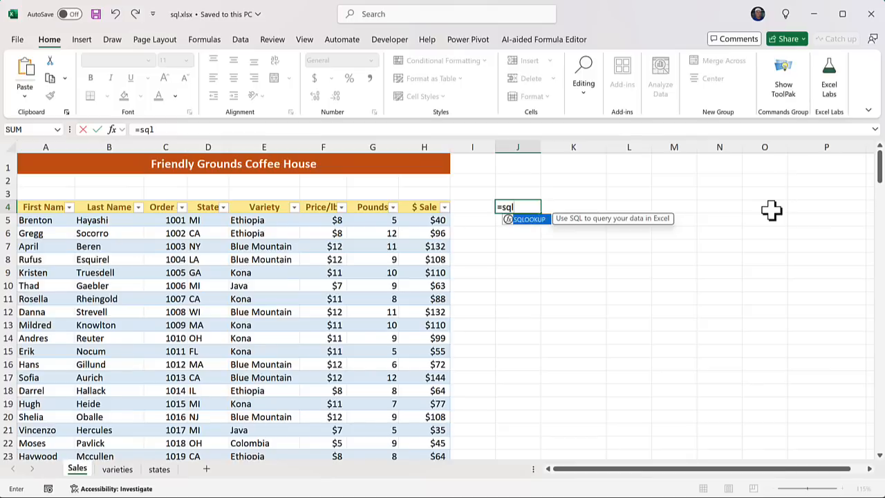
pyautogui.press('Tab')
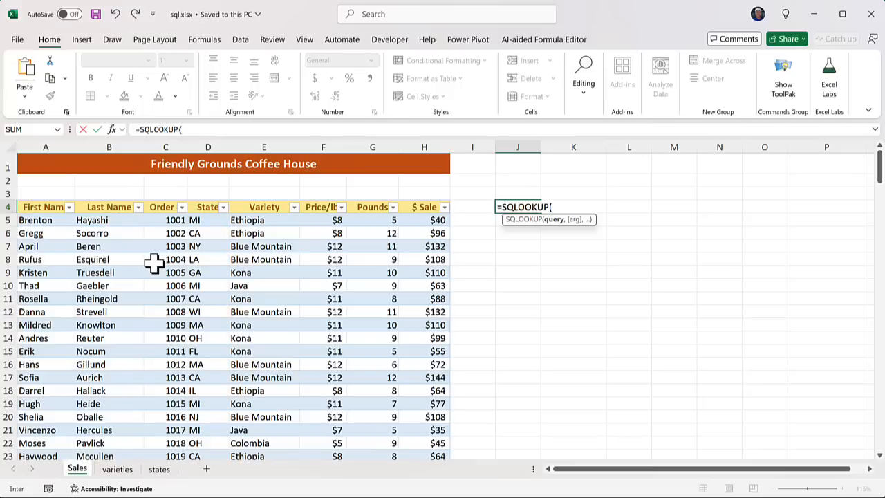
pyautogui.press('Escape')
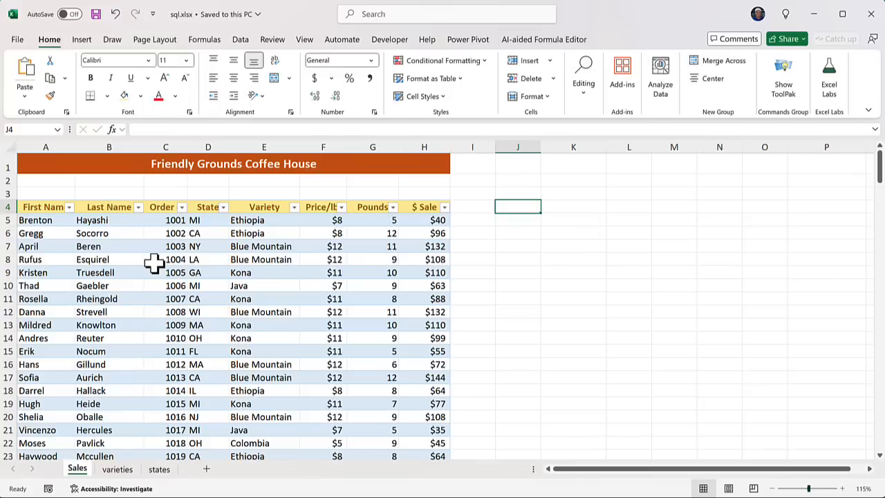
pyautogui.click(231, 258)
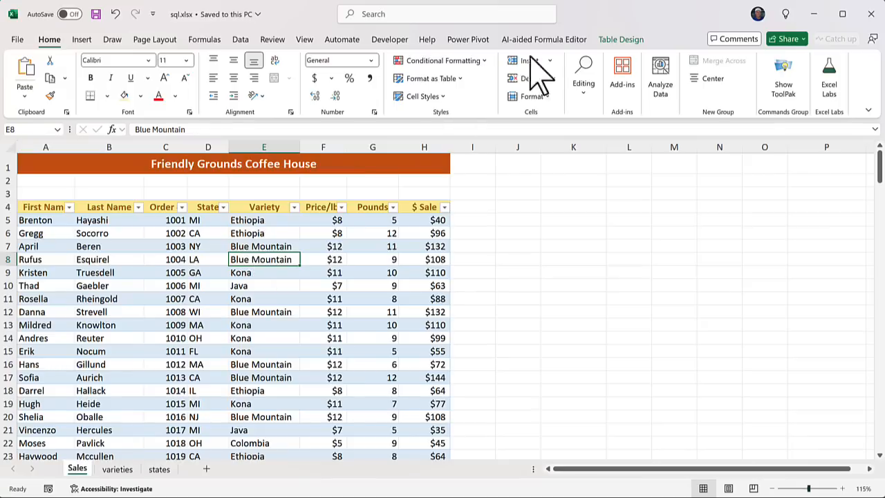
pyautogui.click(629, 40)
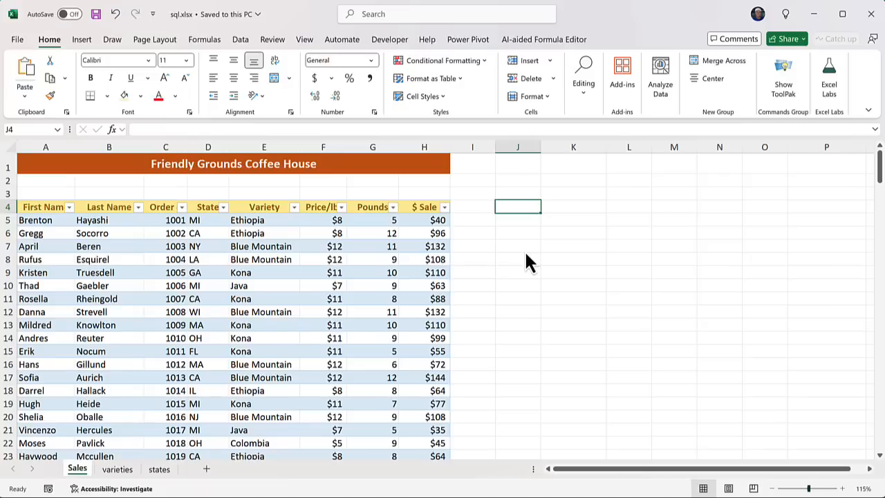
# Enter =SQLOOKUP("select * from a where state='NJ'",orders[#All]) in J4
pyautogui.write('=sql')
pyautogui.press('Tab')
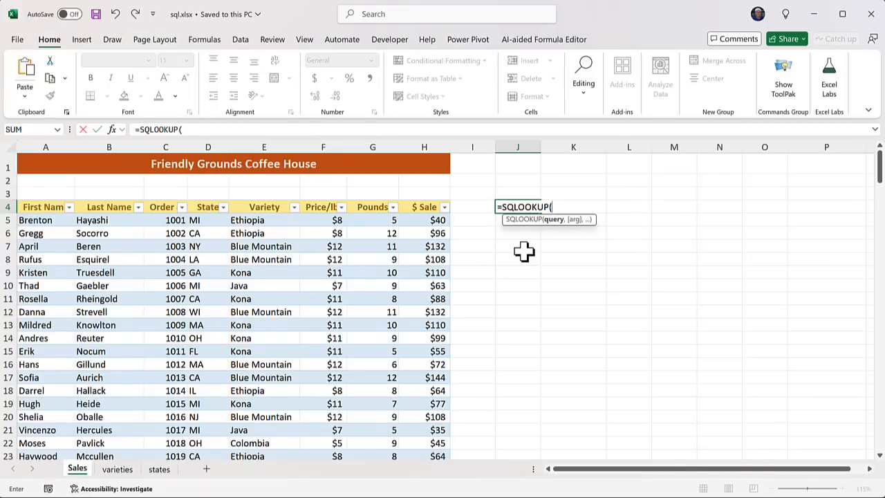
pyautogui.write('"select')
pyautogui.write('* from a')
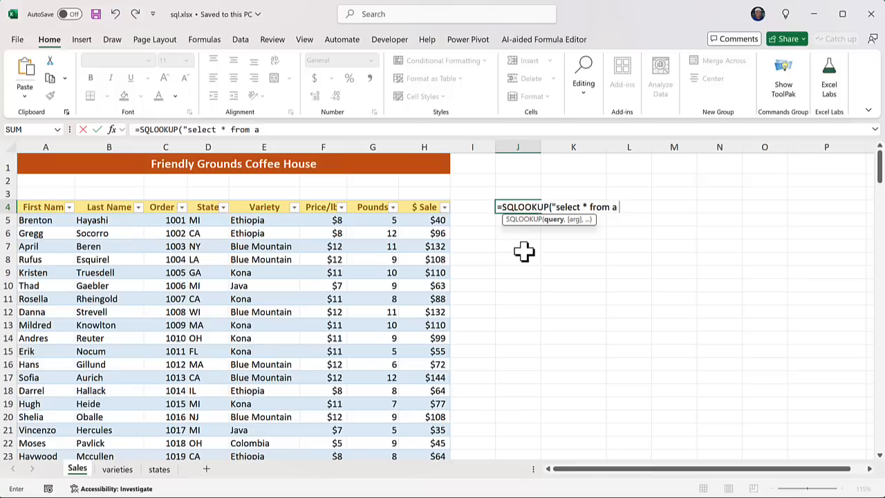
pyautogui.write('where')
pyautogui.write('sta')
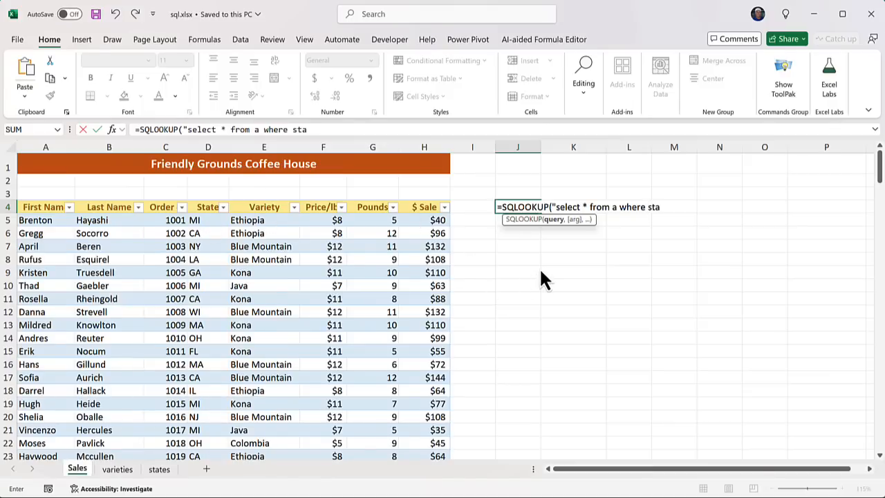
pyautogui.write("te='NJ'")
pyautogui.write('",')
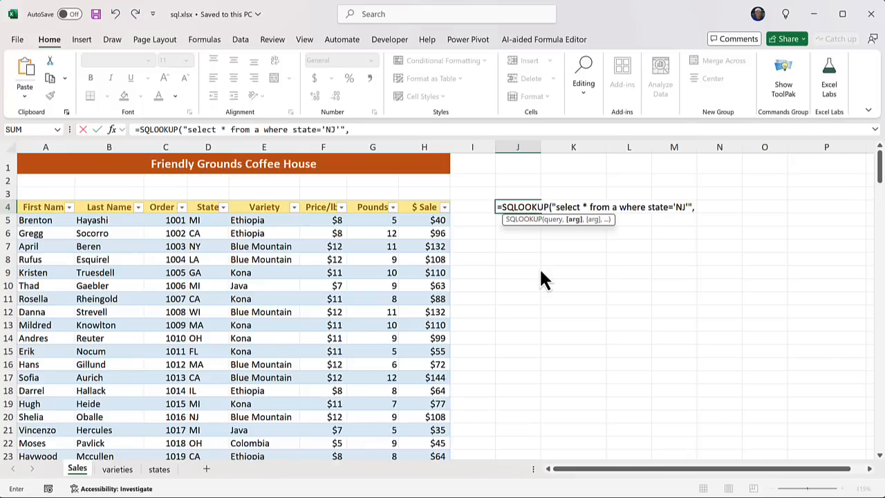
pyautogui.write('or')
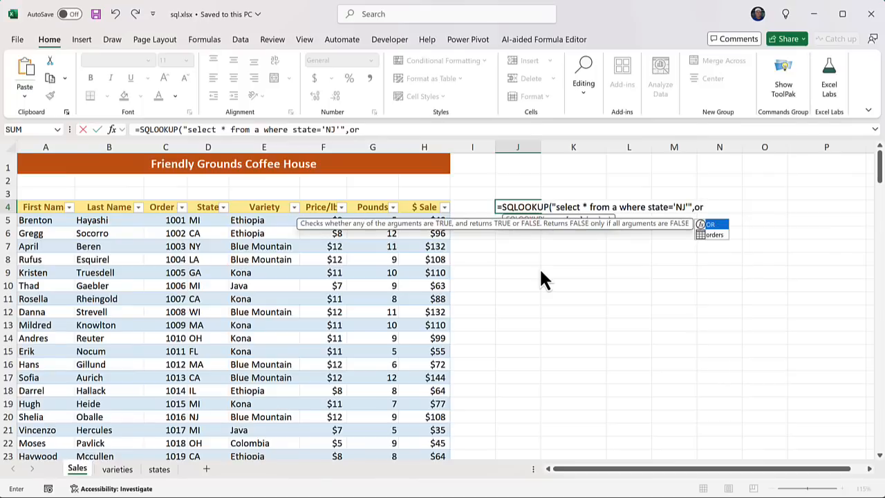
pyautogui.write('d')
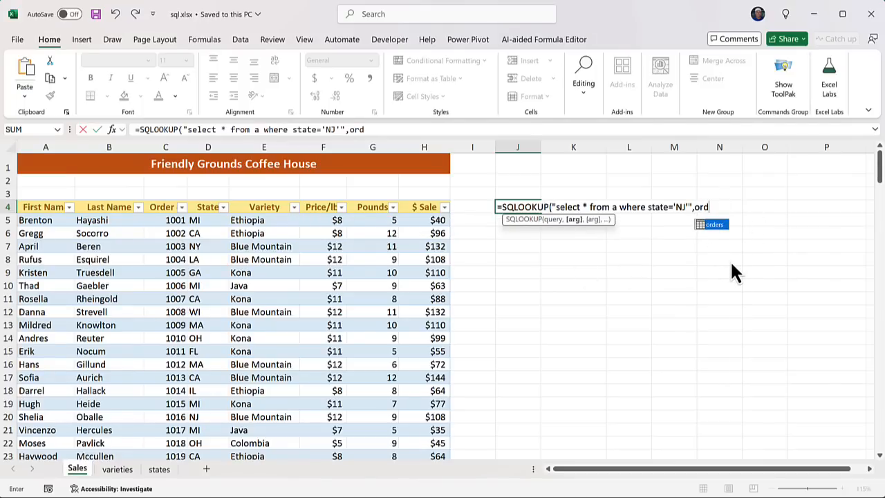
pyautogui.press('Tab')
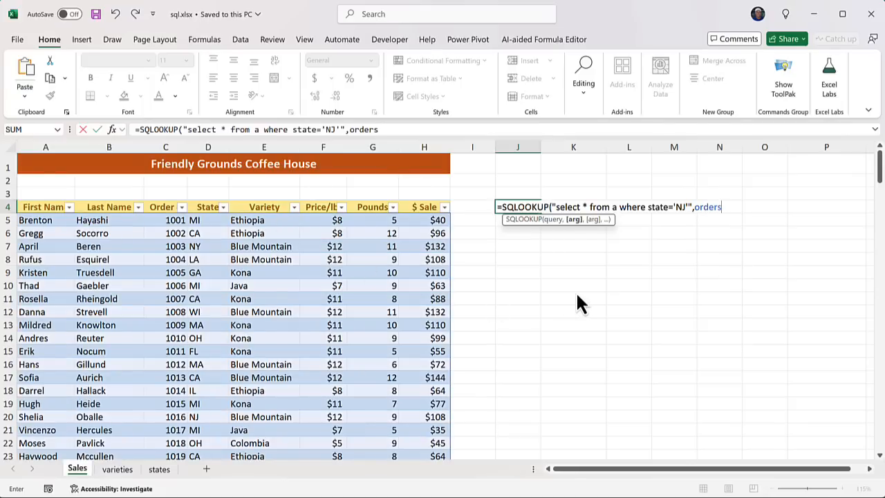
pyautogui.write('[')
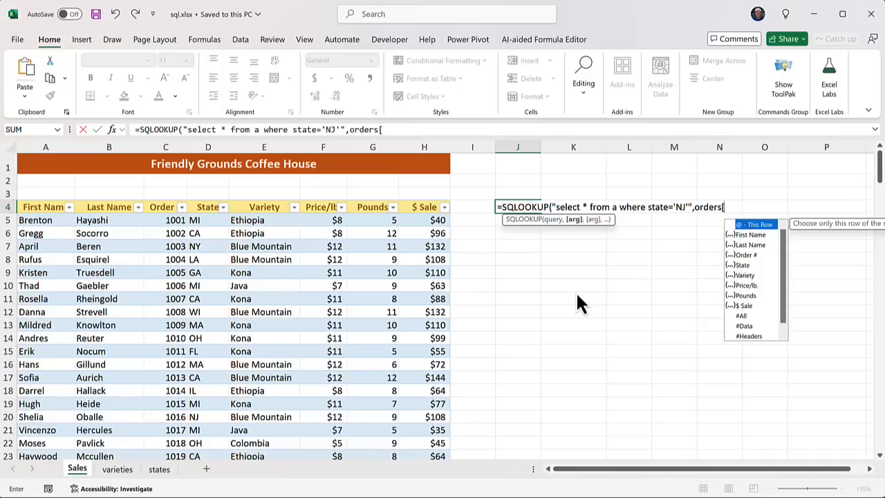
pyautogui.doubleClick(749, 317)
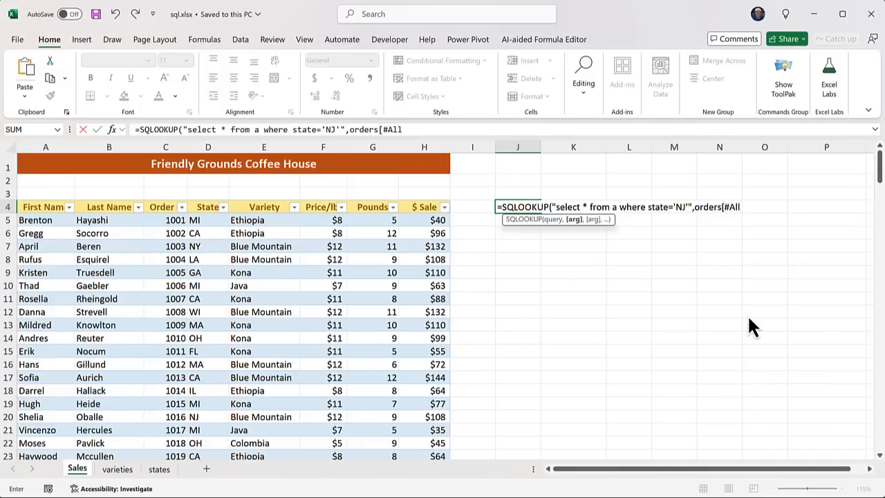
pyautogui.write(']')
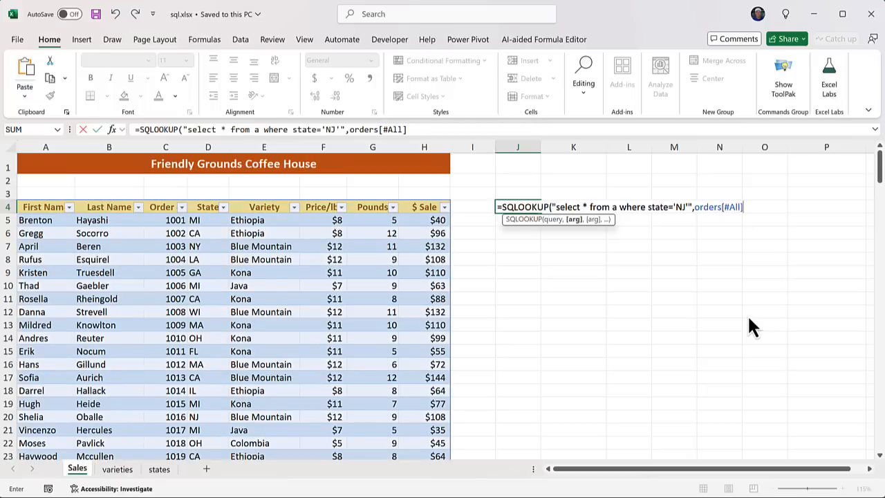
pyautogui.write(')')
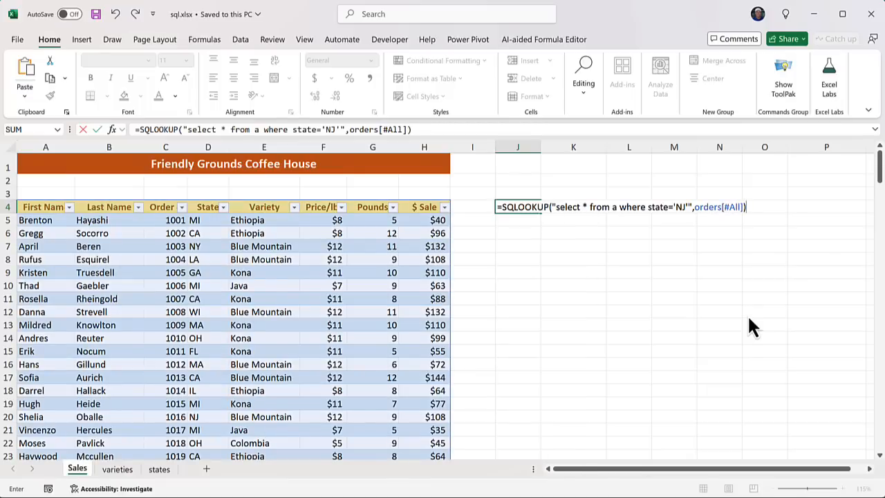
pyautogui.press('Return')
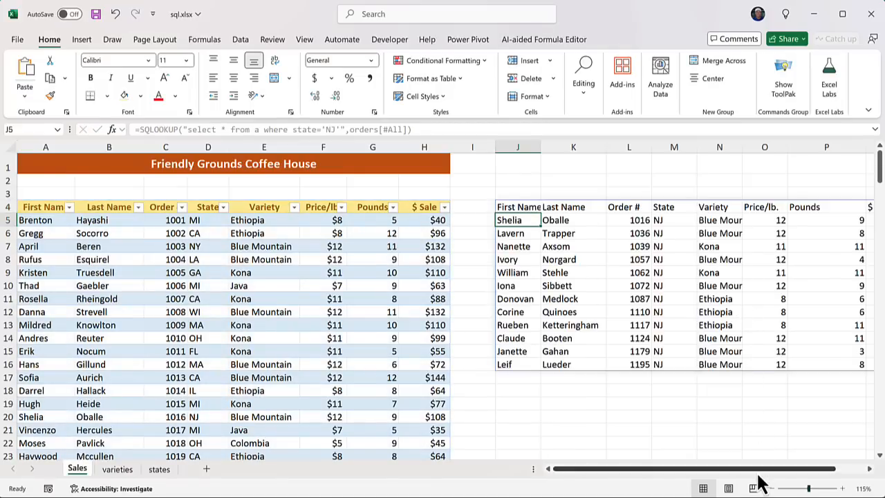
pyautogui.moveTo(763, 473); pyautogui.dragTo(797, 476)
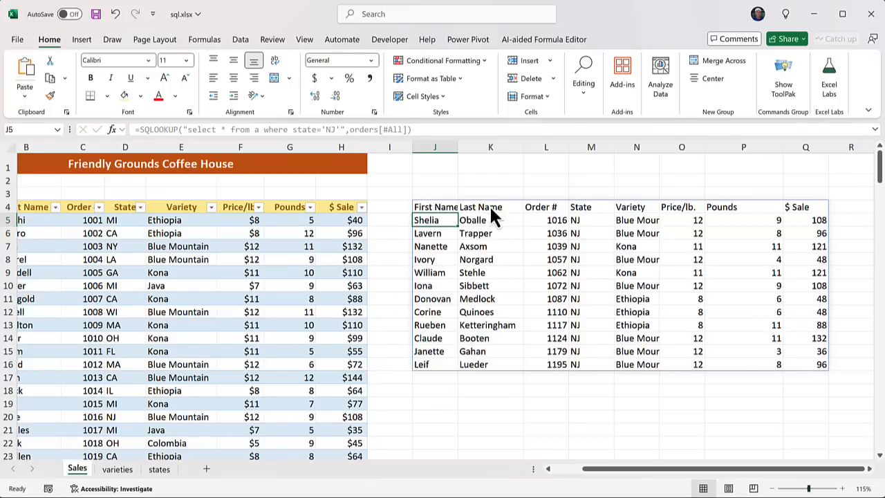
pyautogui.click(463, 247)
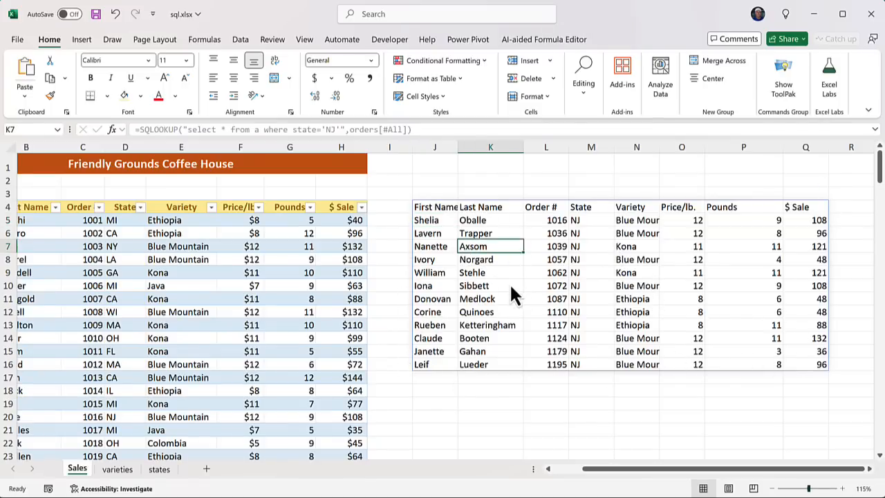
pyautogui.click(515, 286)
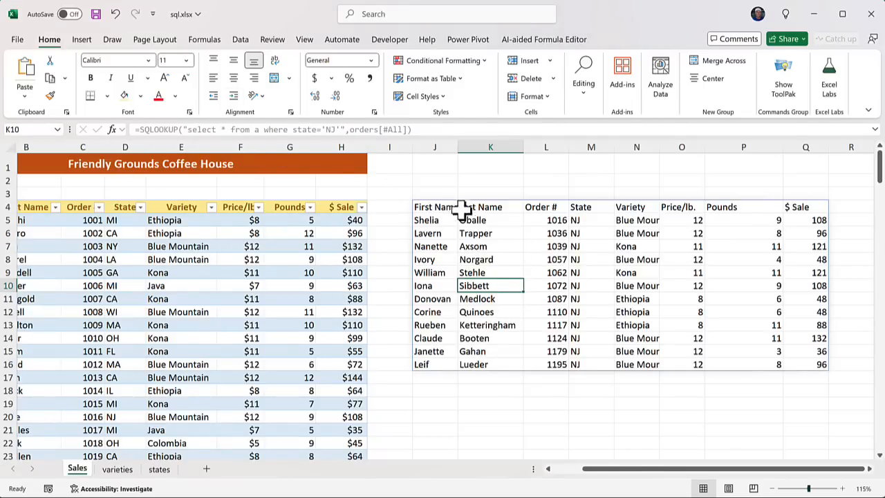
pyautogui.click(437, 207)
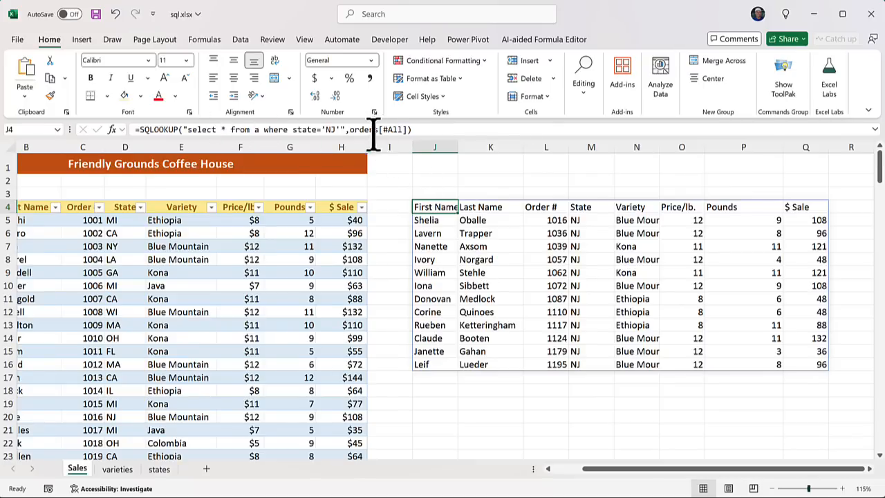
# Replace the J4 formula's orders table reference with the range $A$4:$H$203
pyautogui.click(419, 129)
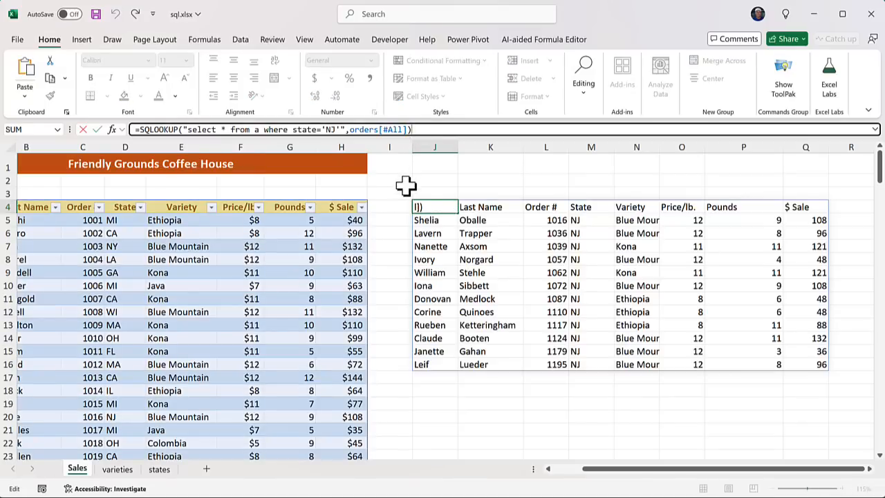
pyautogui.press('BackSpace')
pyautogui.press('BackSpace')
pyautogui.press('BackSpace')
pyautogui.press('BackSpace')
pyautogui.press('BackSpace')
pyautogui.press('BackSpace')
pyautogui.press('BackSpace')
pyautogui.press('BackSpace')
pyautogui.press('BackSpace')
pyautogui.press('BackSpace')
pyautogui.press('BackSpace')
pyautogui.press('BackSpace')
pyautogui.press('BackSpace')
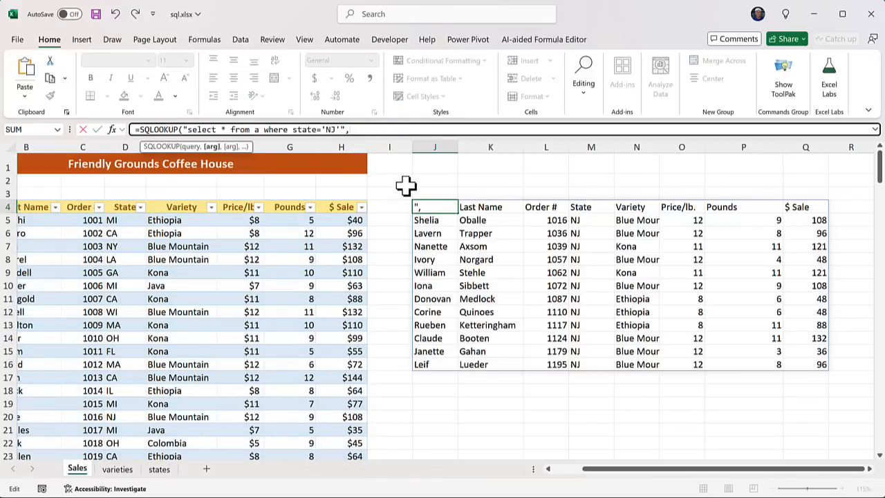
pyautogui.write('$a$4')
pyautogui.write(':$h')
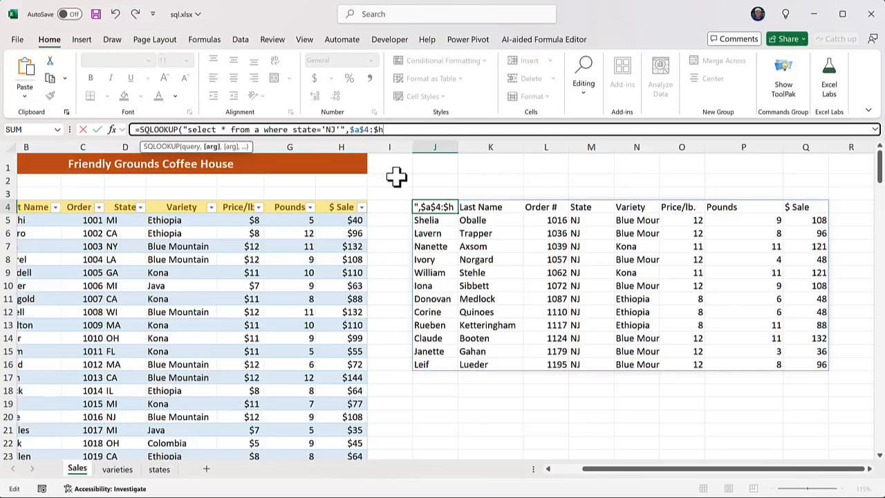
pyautogui.write('$203)')
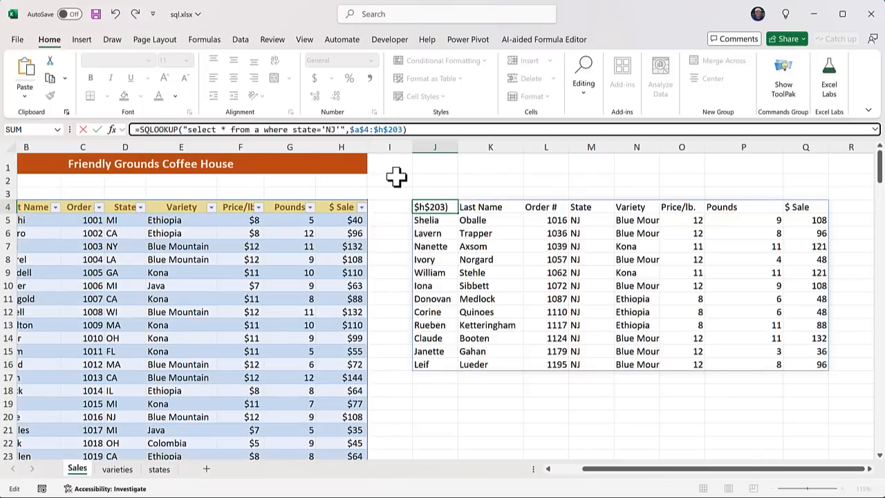
pyautogui.press('Return')
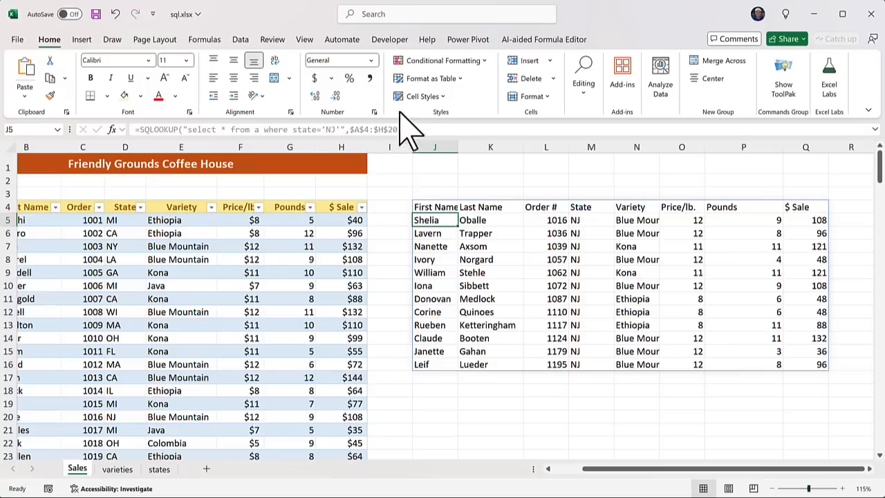
pyautogui.click(437, 207)
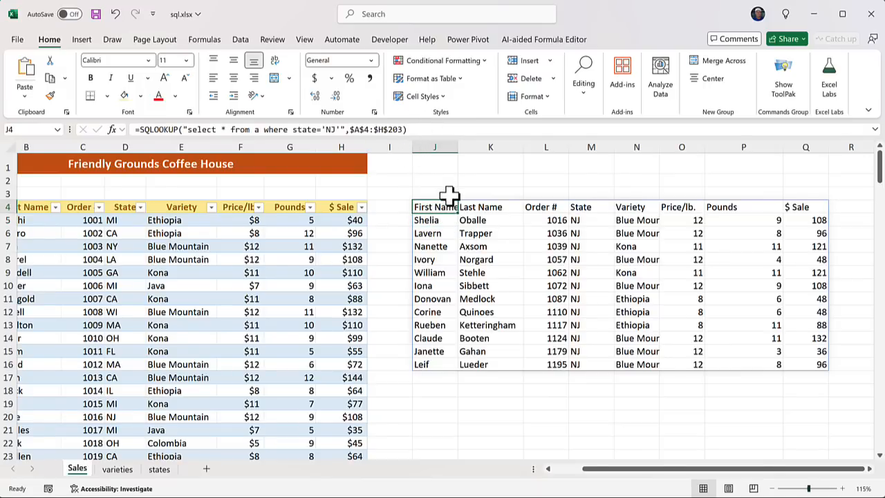
# Undo the range edit so J4 uses orders[#All] again
pyautogui.hotkey('ctrl', 'z')
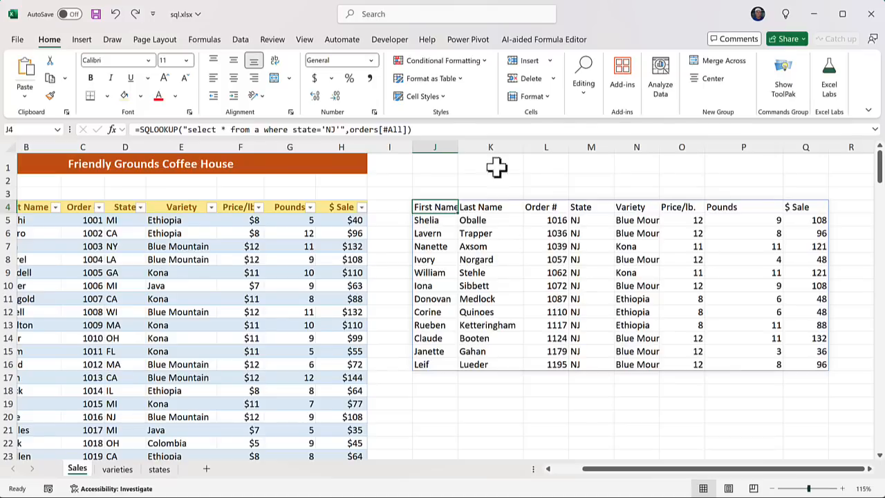
# Make the query select from orders and add "orders" as the table-name argument
pyautogui.click(263, 131)
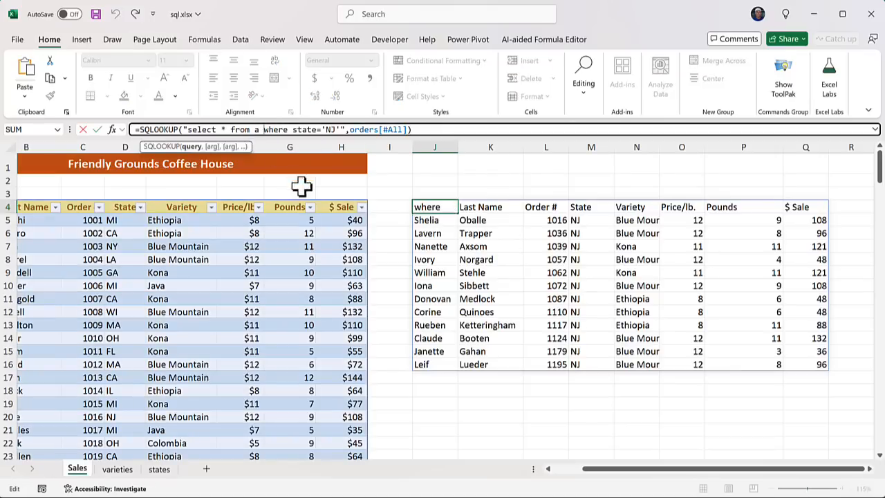
pyautogui.press('BackSpace')
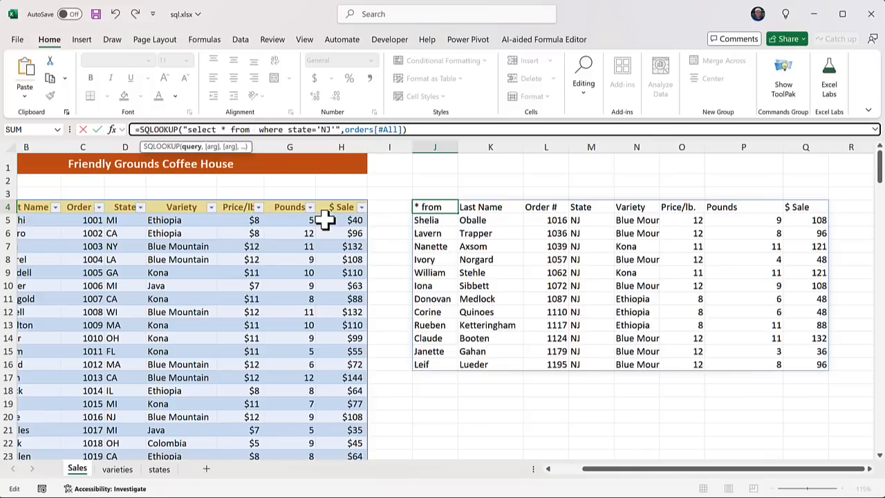
pyautogui.write('orders')
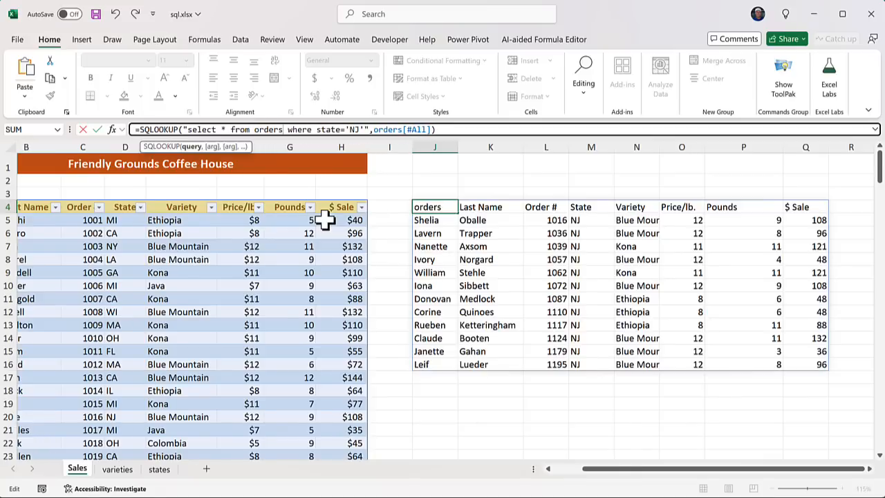
pyautogui.click(374, 130)
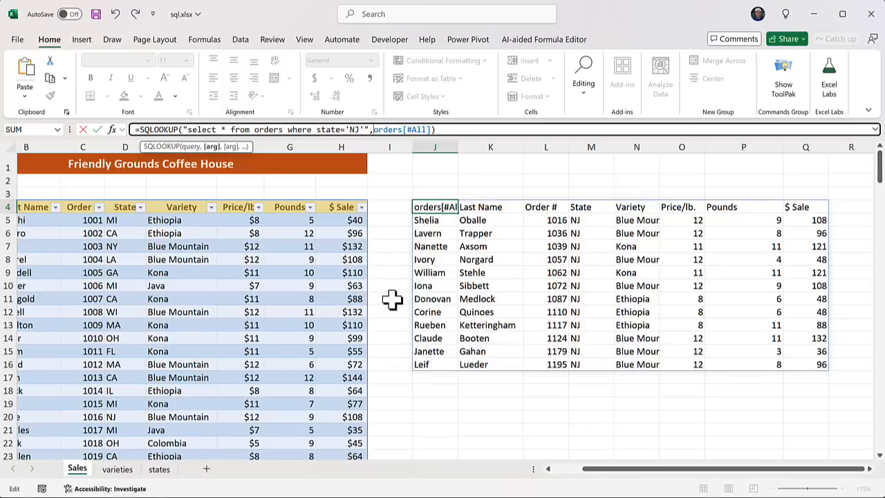
pyautogui.write('"')
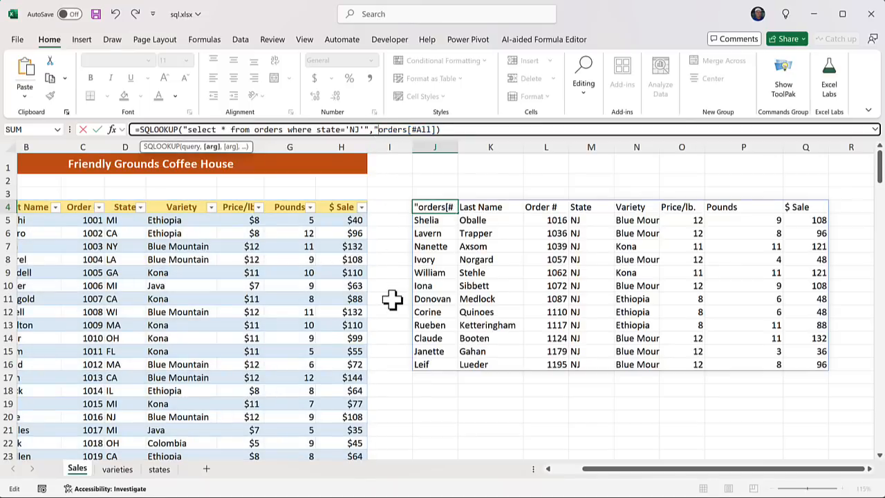
pyautogui.write('orders",orders')
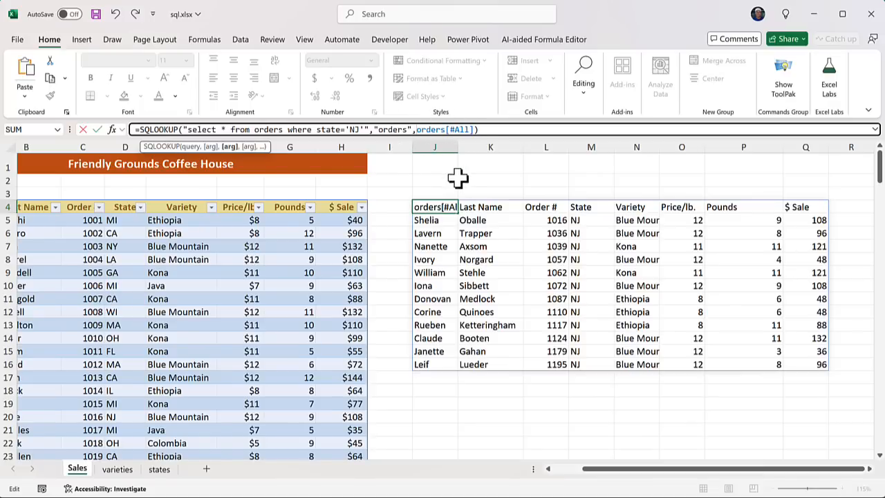
pyautogui.press('Return')
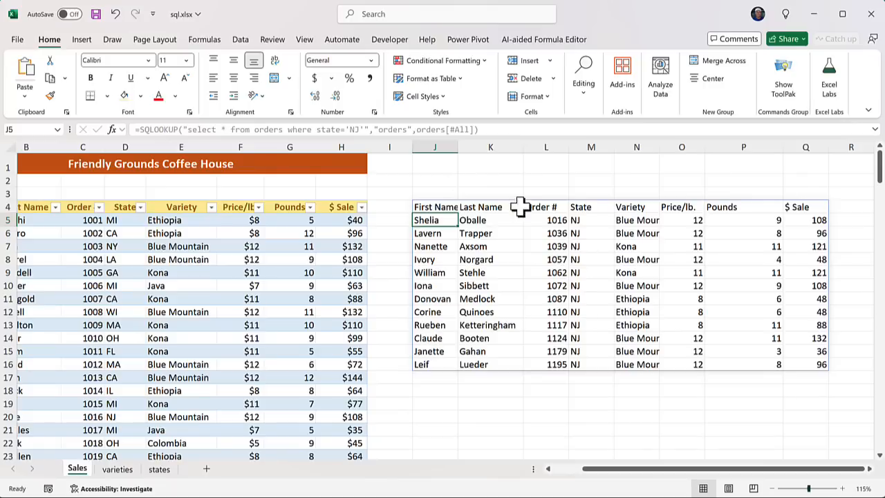
# Replace the state='NJ' condition in J4 with variety='Kona'
pyautogui.click(440, 208)
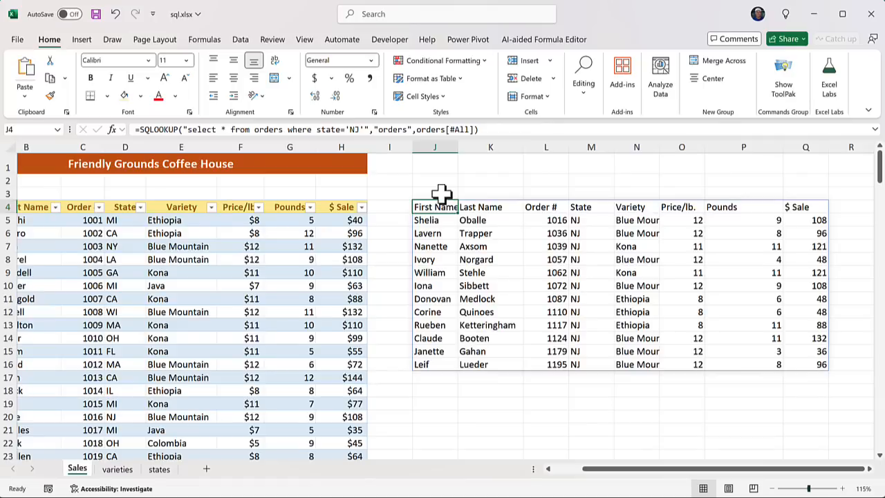
pyautogui.click(364, 129)
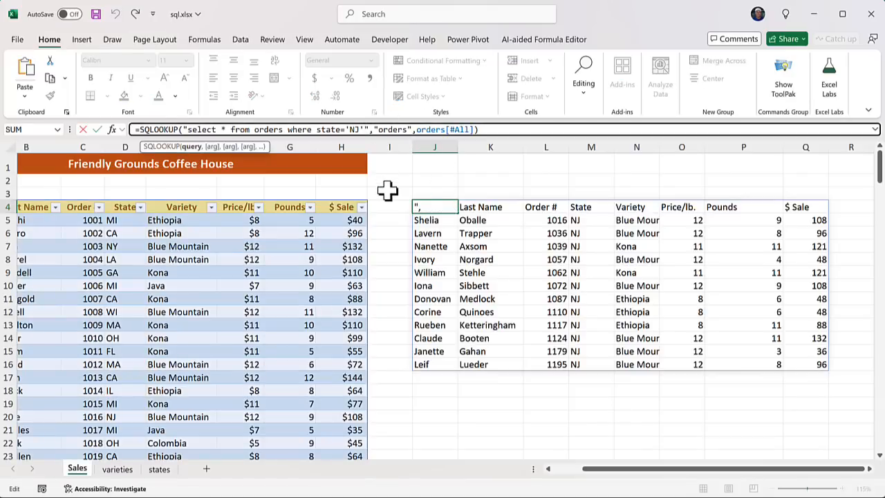
pyautogui.press('BackSpace')
pyautogui.press('BackSpace')
pyautogui.press('BackSpace')
pyautogui.press('BackSpace')
pyautogui.press('BackSpace')
pyautogui.press('BackSpace')
pyautogui.press('BackSpace')
pyautogui.press('BackSpace')
pyautogui.press('BackSpace')
pyautogui.press('BackSpace')
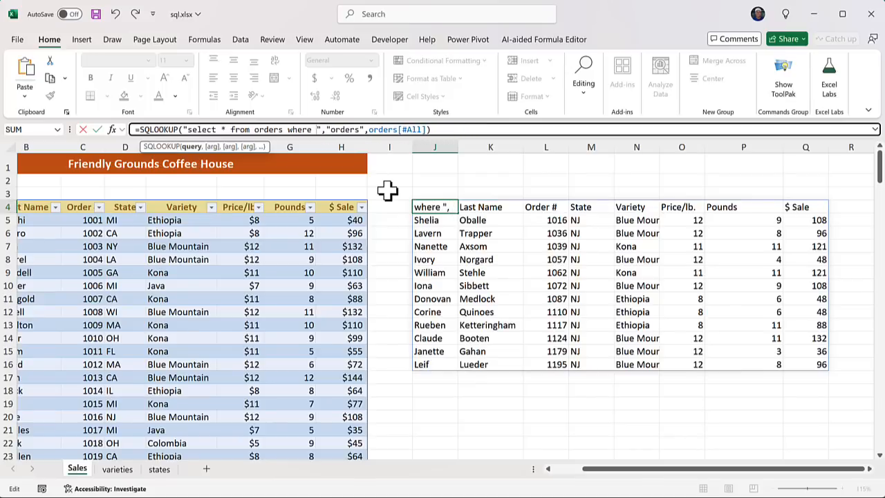
pyautogui.write('variety')
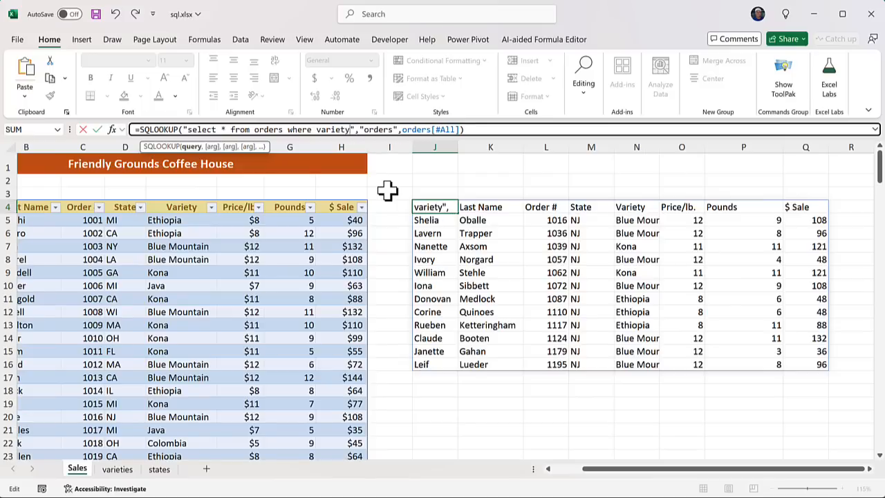
pyautogui.write('=')
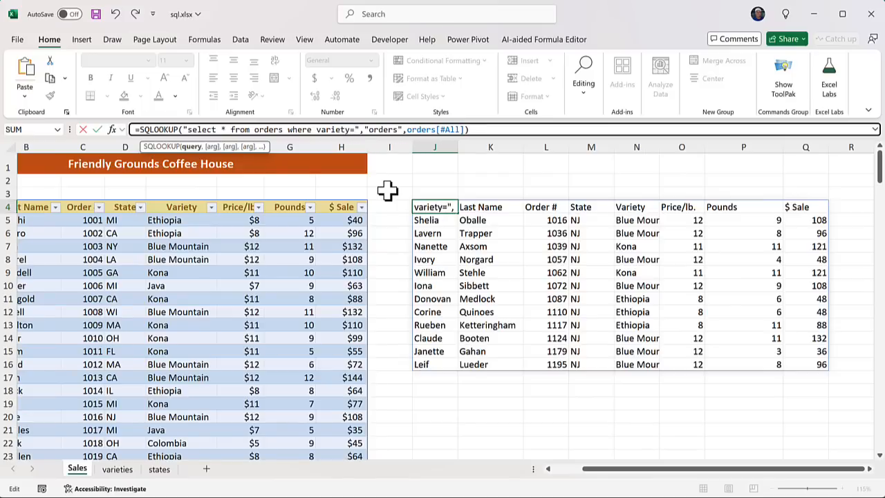
pyautogui.write("'Kona")
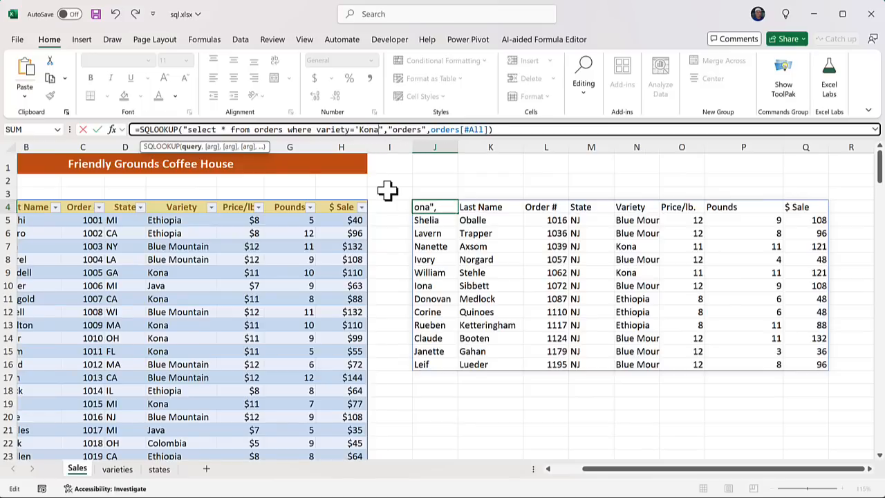
pyautogui.write("'")
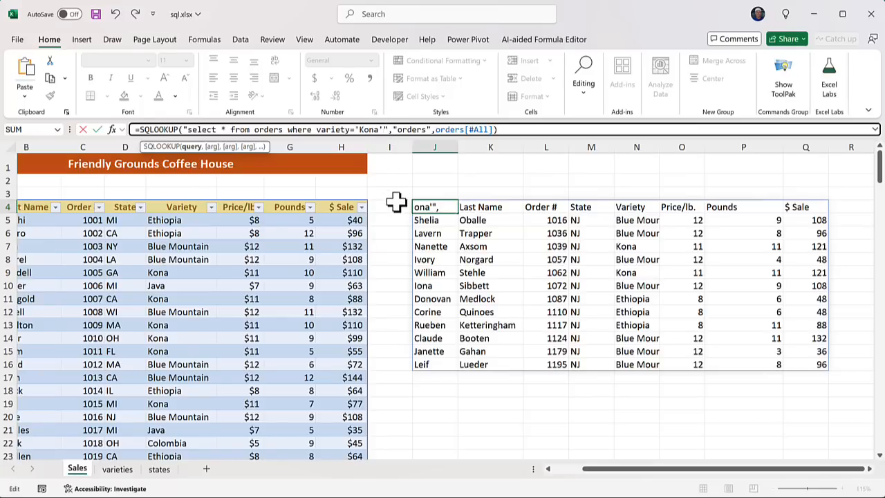
pyautogui.press('Return')
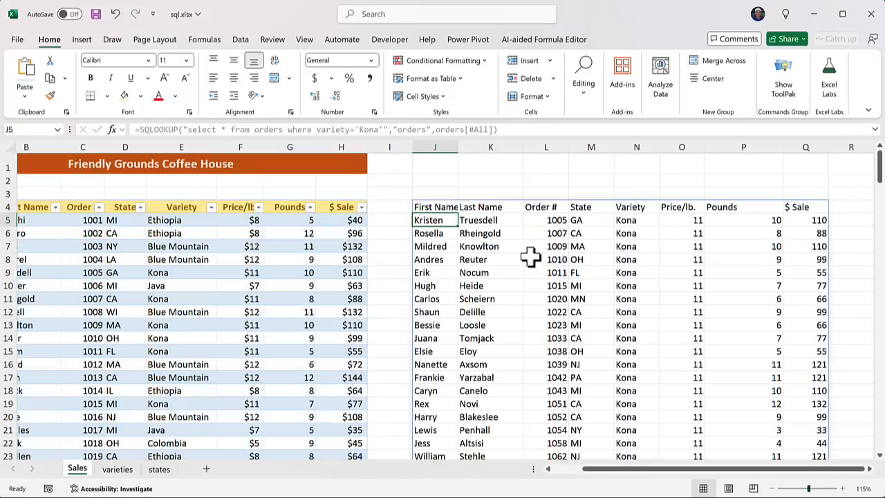
# Change the J4 variety filter from 'Kona' to 'Blue Mountain'
pyautogui.scroll(-1, 566, 286)
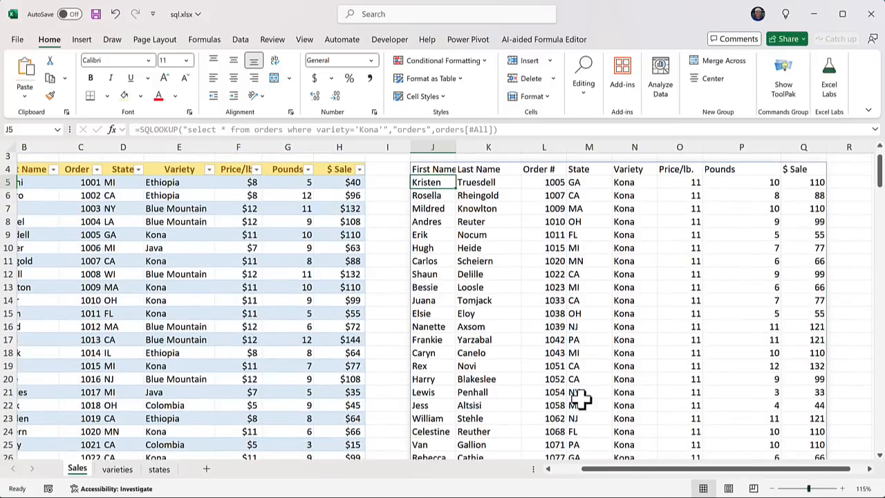
pyautogui.scroll(1, 589, 262)
pyautogui.hscroll(-1, 589, 261)
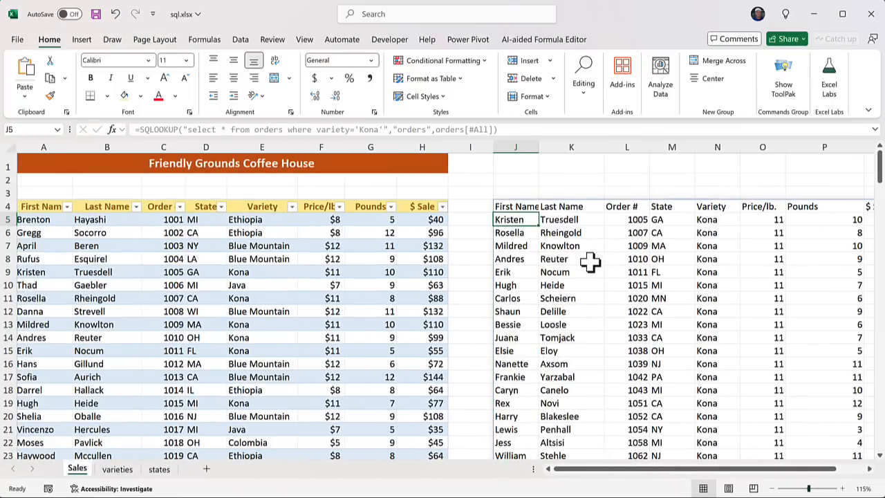
pyautogui.click(516, 206)
pyautogui.click(376, 129)
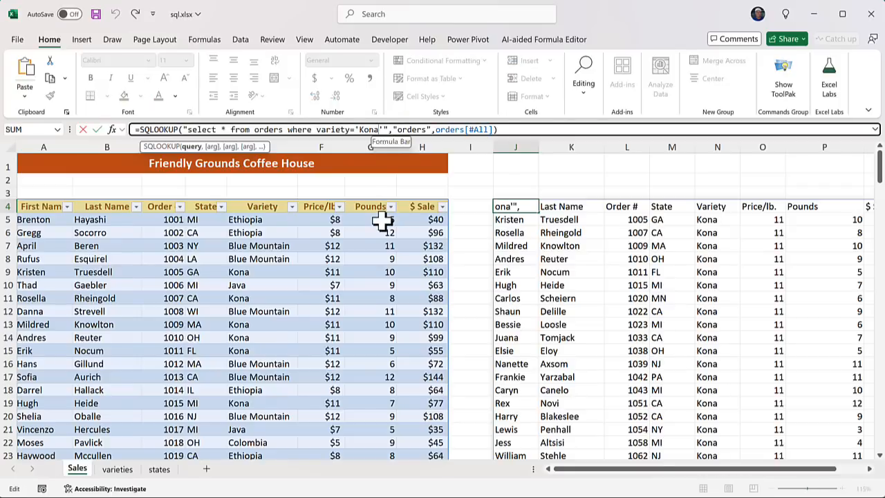
pyautogui.press('BackSpace')
pyautogui.press('BackSpace')
pyautogui.press('BackSpace')
pyautogui.press('BackSpace')
pyautogui.write('Blue Mountain')
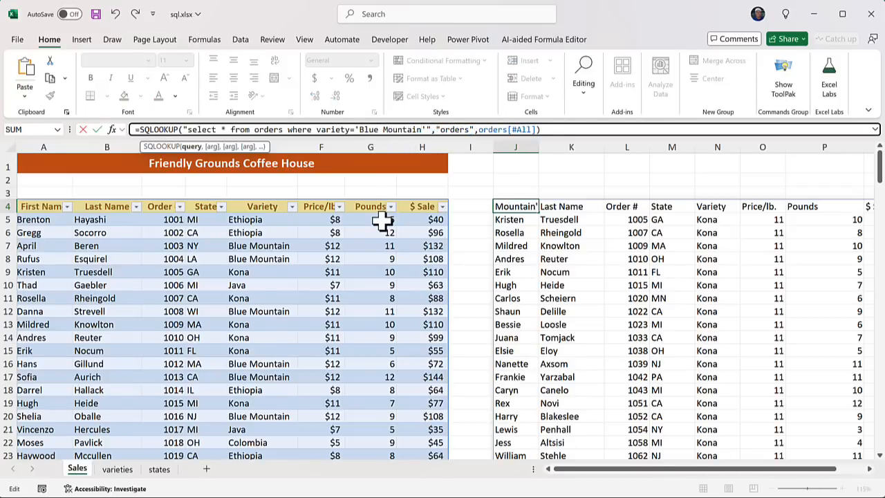
pyautogui.press('Return')
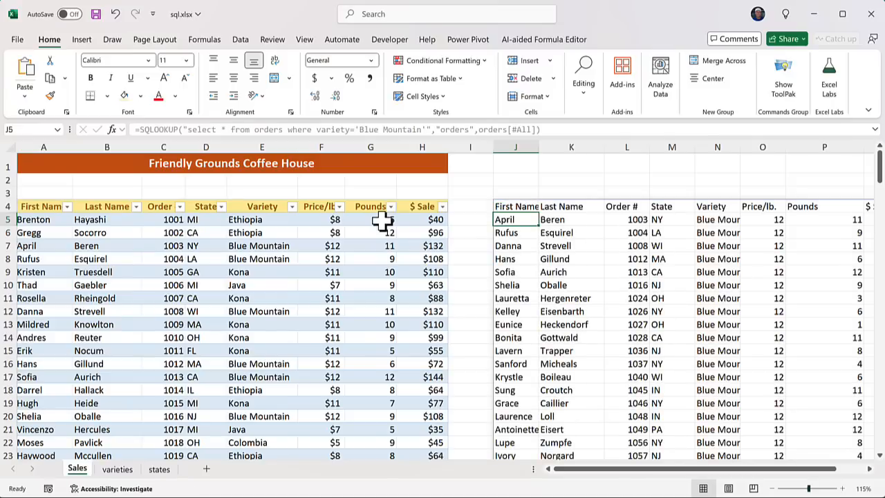
# Widen the spilled Variety column so the variety names show in full
pyautogui.click(515, 206)
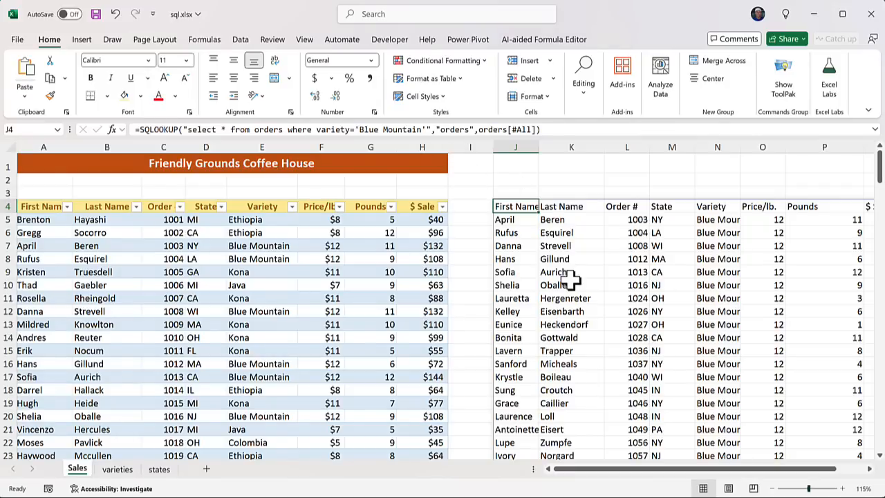
pyautogui.moveTo(740, 152); pyautogui.dragTo(759, 163)
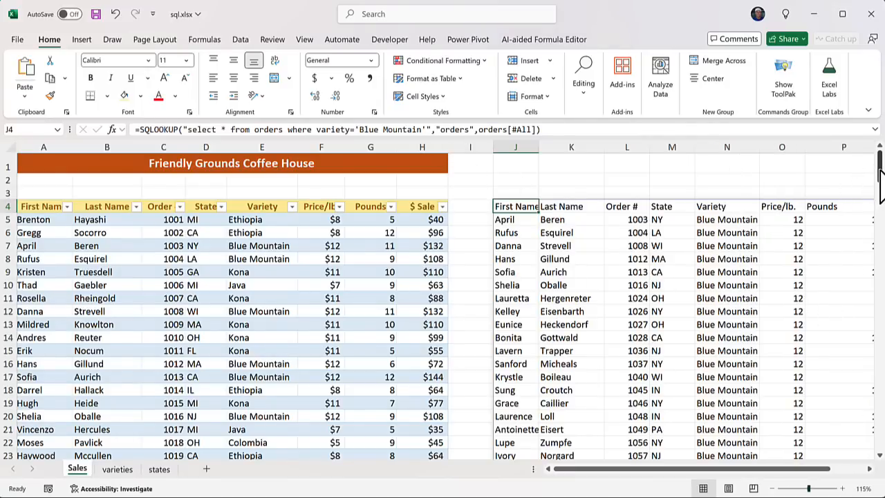
pyautogui.moveTo(879, 174); pyautogui.dragTo(880, 145)
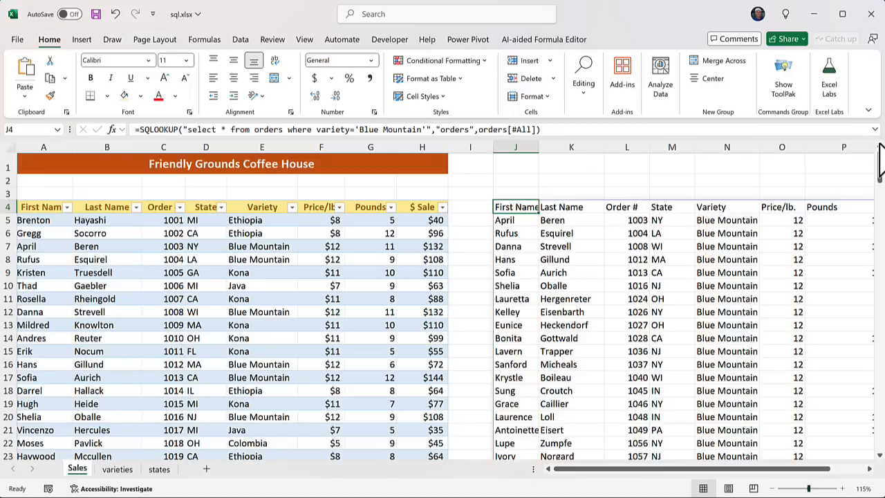
# Replace the query's select * with [last name],[order #]
pyautogui.click(224, 130)
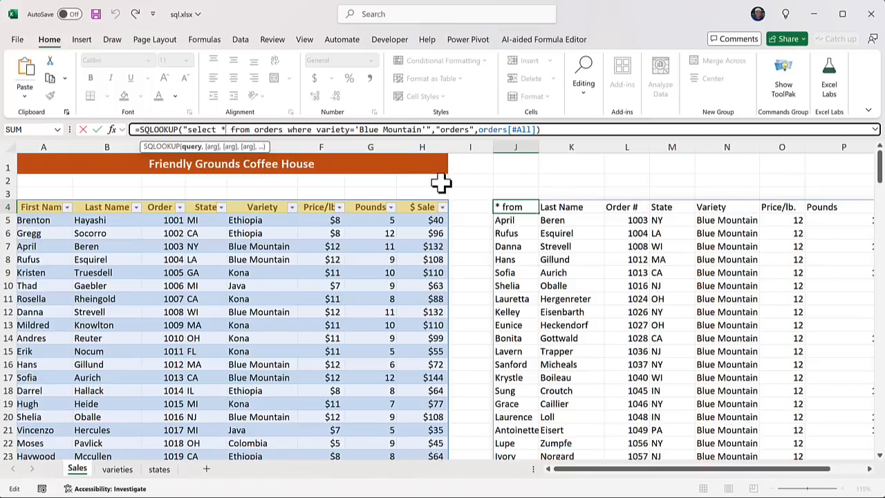
pyautogui.press('BackSpace')
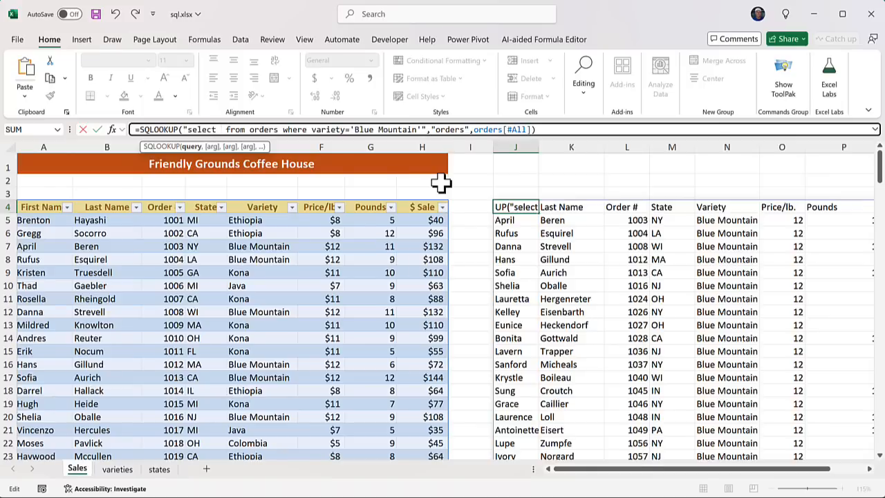
pyautogui.write('[')
pyautogui.write('last name')
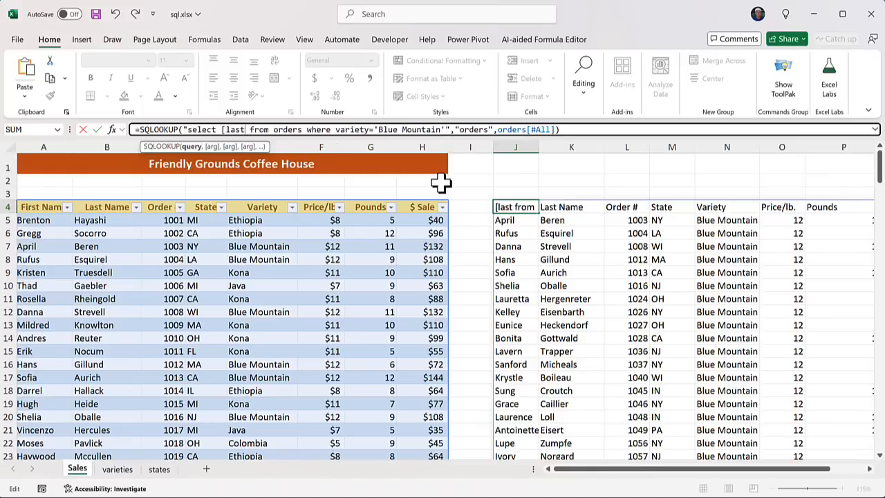
pyautogui.write('],[order')
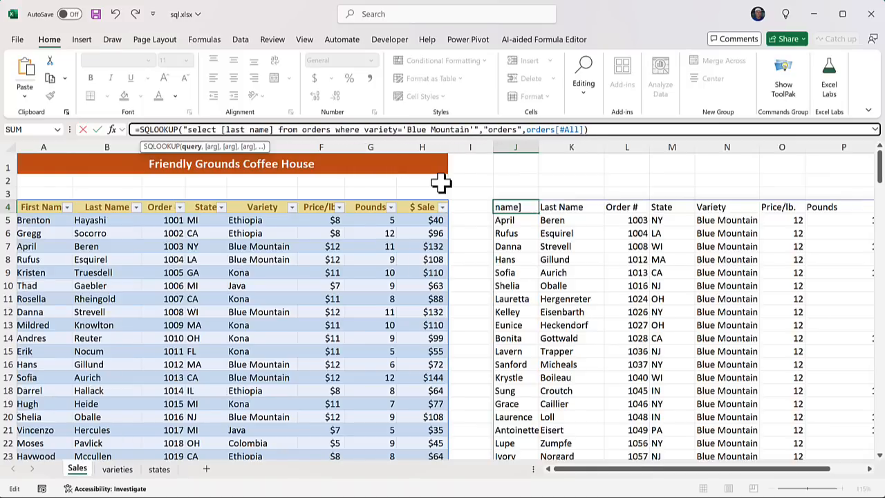
pyautogui.write(' #')
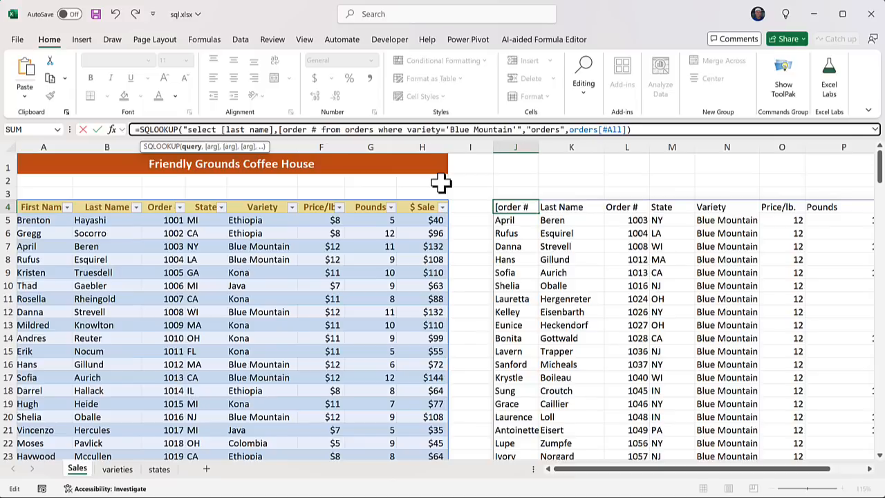
pyautogui.write(']')
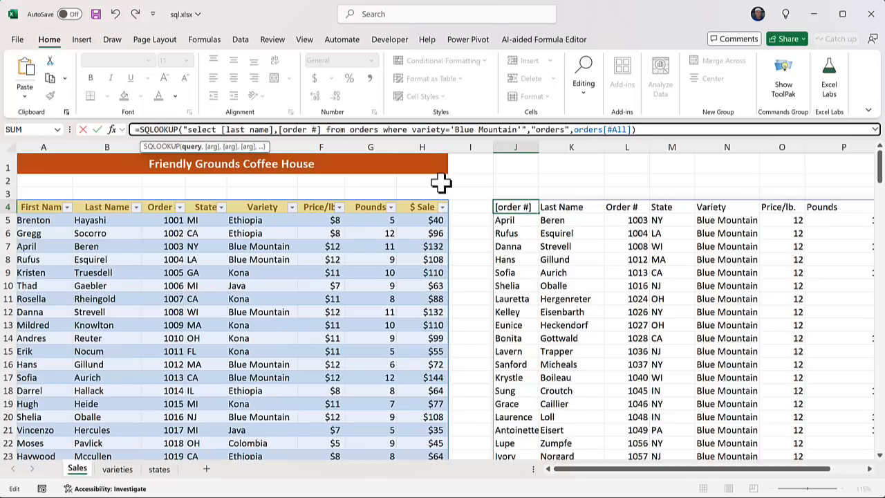
pyautogui.press('Return')
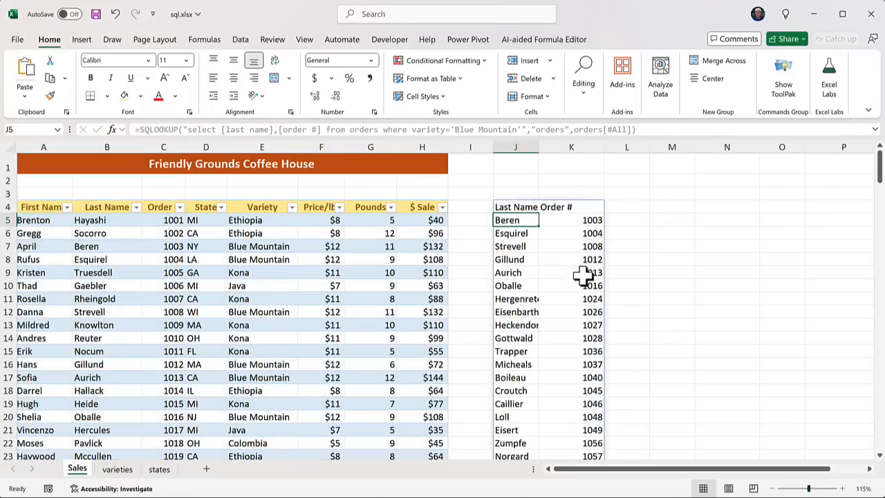
pyautogui.click(517, 207)
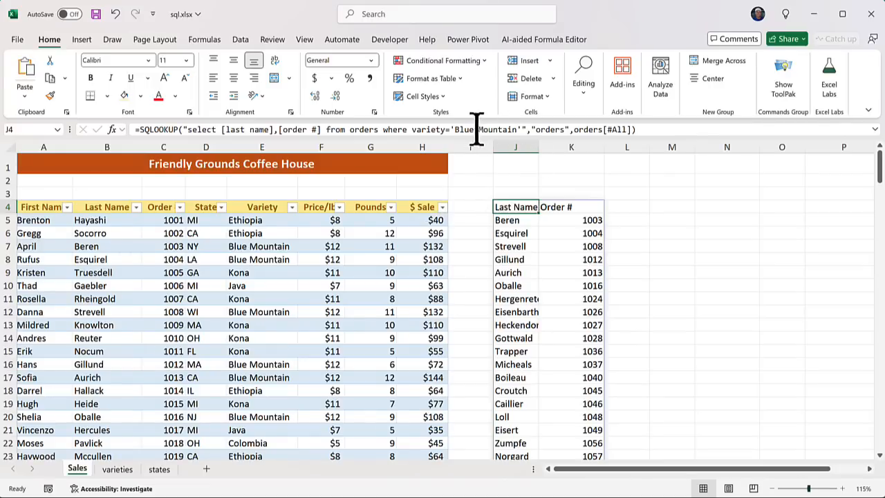
# Give J2 a List validation sourced from varieties!$A$1:$A$6
pyautogui.click(520, 181)
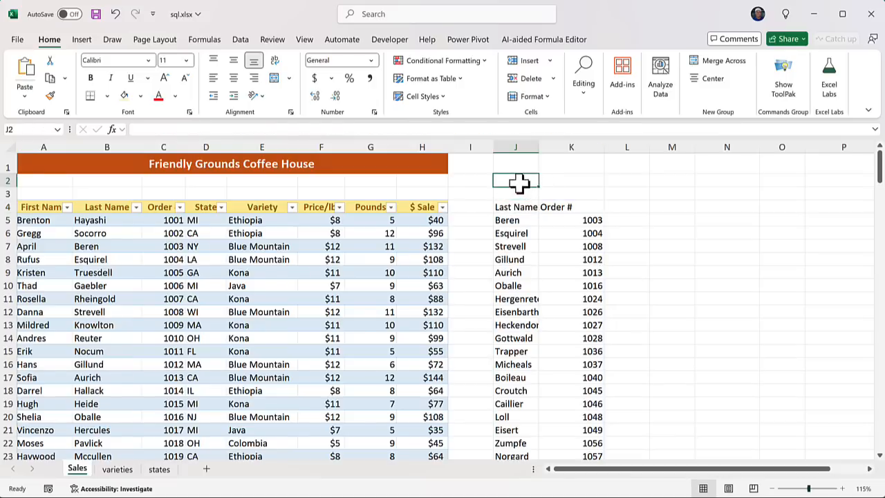
pyautogui.click(240, 40)
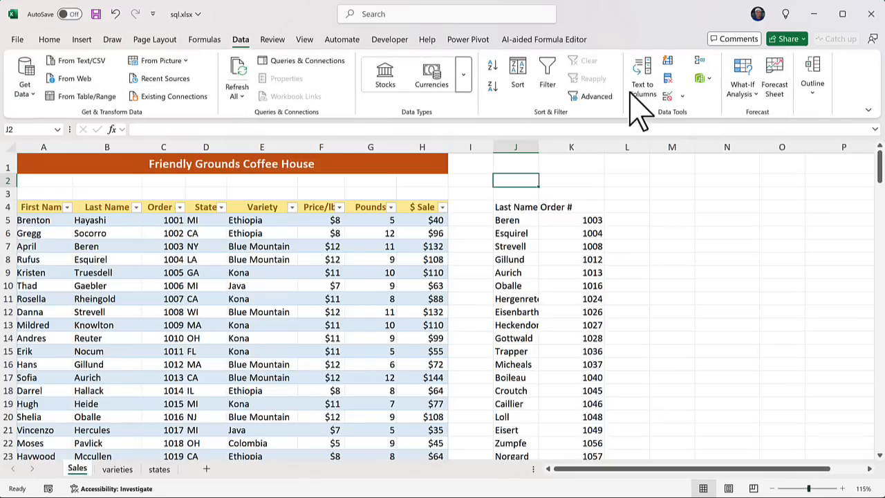
pyautogui.click(682, 96)
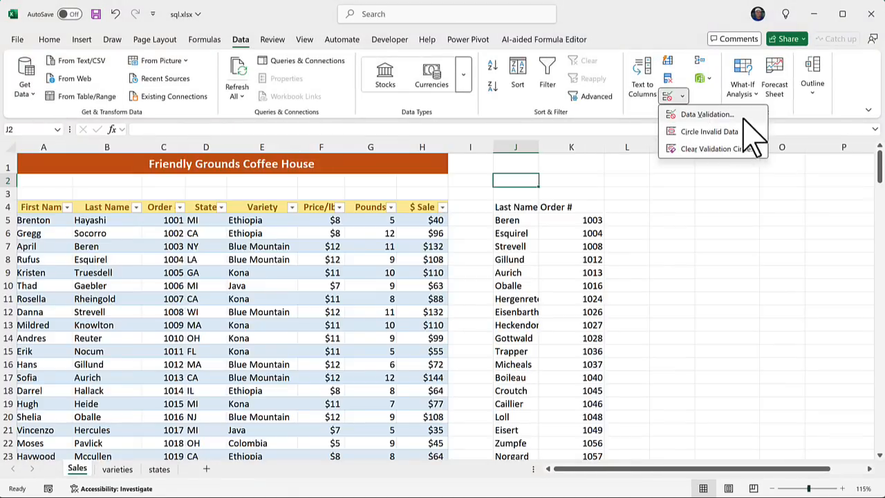
pyautogui.click(705, 115)
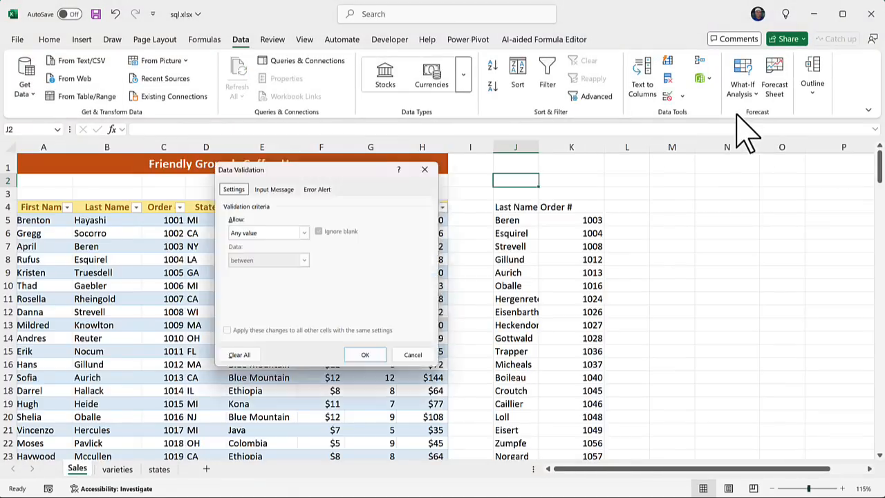
pyautogui.click(285, 232)
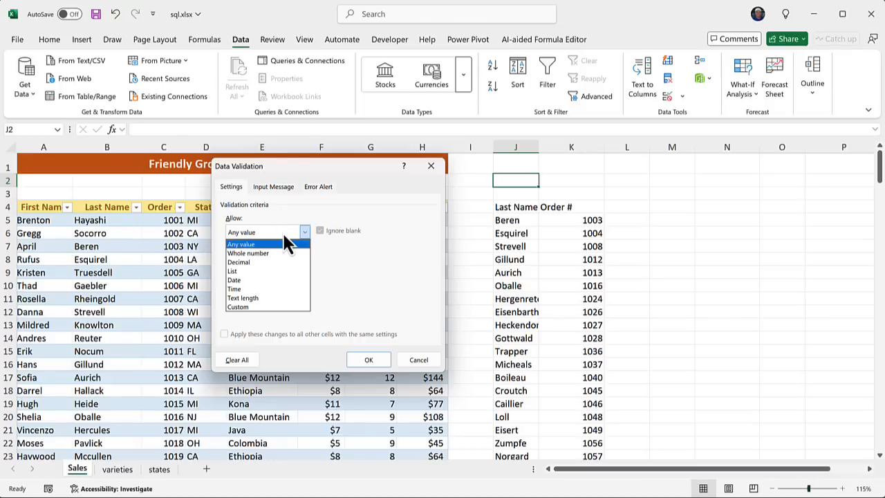
pyautogui.click(274, 271)
pyautogui.click(253, 288)
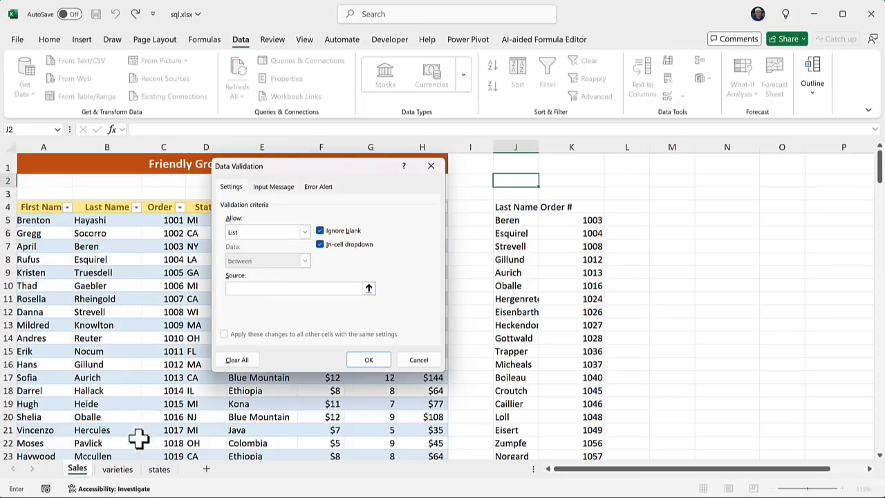
pyautogui.click(119, 469)
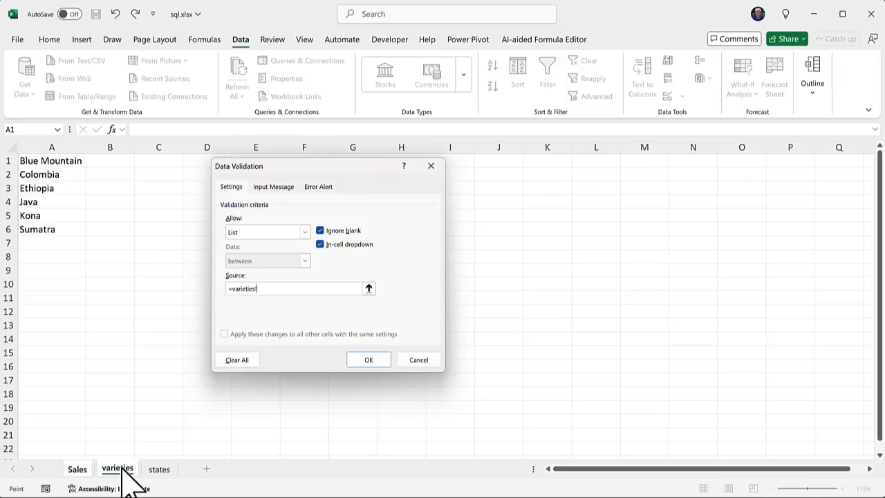
pyautogui.moveTo(69, 166); pyautogui.dragTo(69, 235)
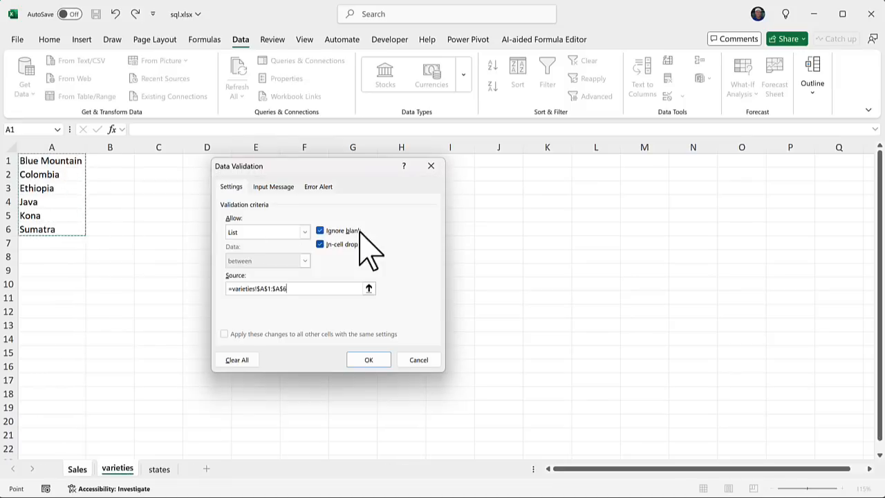
# Turn off the validation's error alert and apply it to J2
pyautogui.click(275, 189)
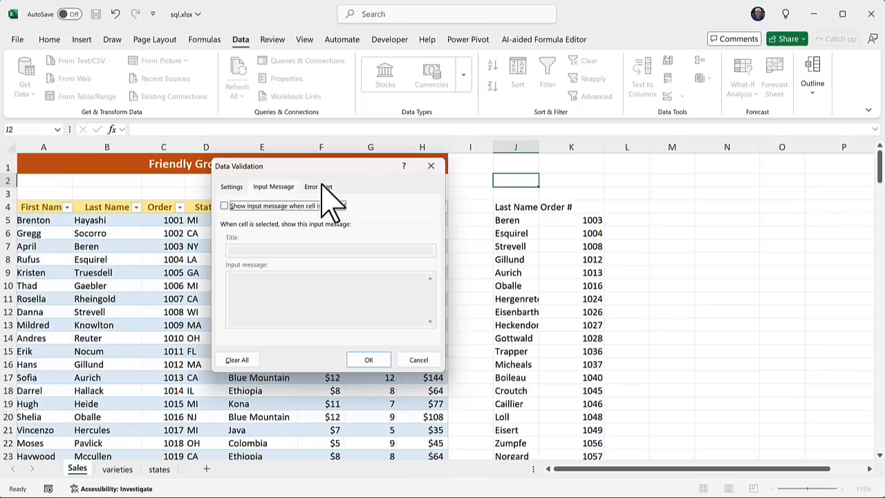
pyautogui.click(326, 196)
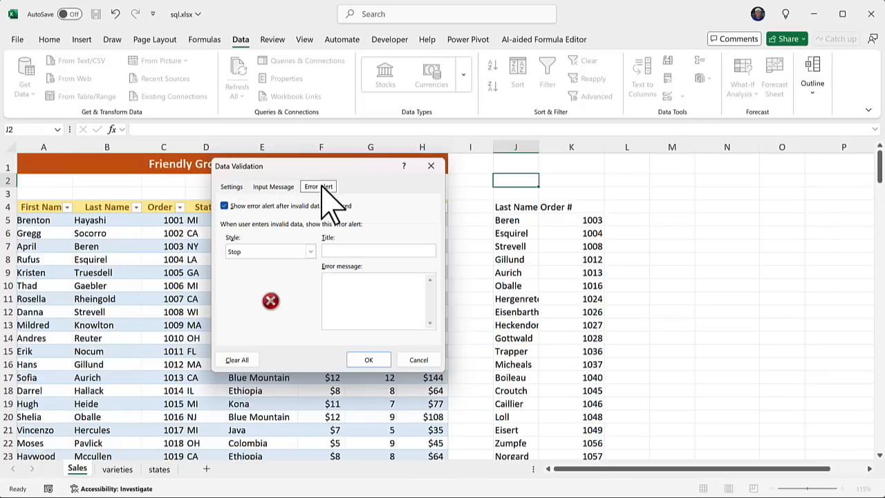
pyautogui.click(224, 206)
pyautogui.click(231, 187)
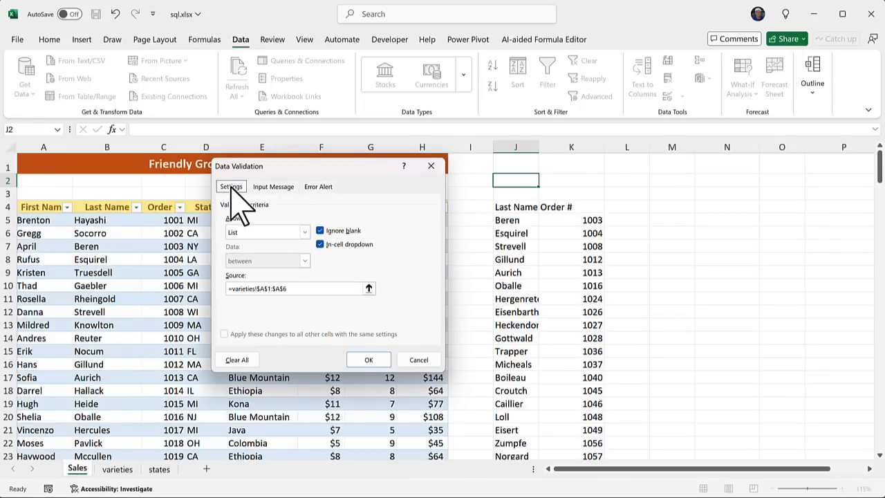
pyautogui.click(370, 361)
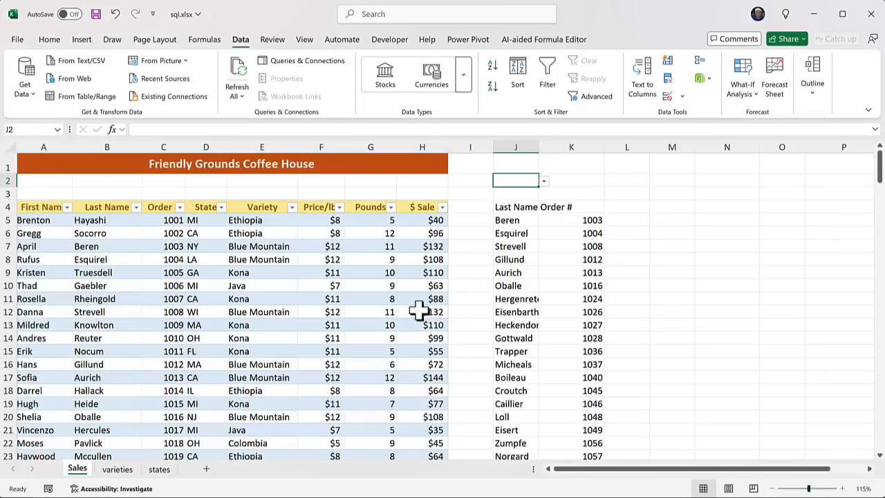
pyautogui.click(544, 180)
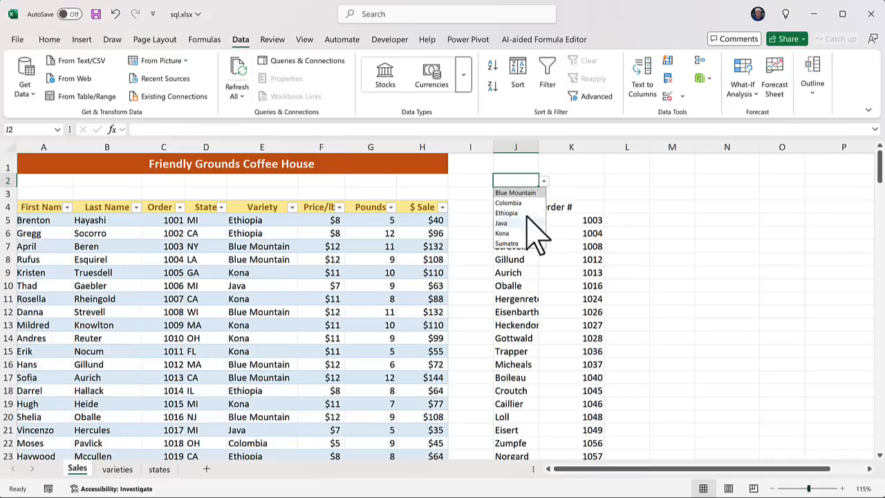
pyautogui.click(543, 182)
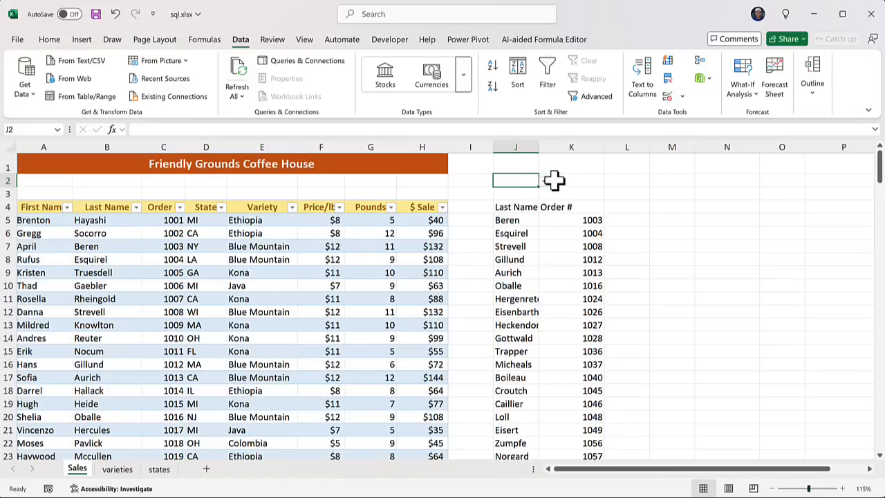
pyautogui.click(675, 206)
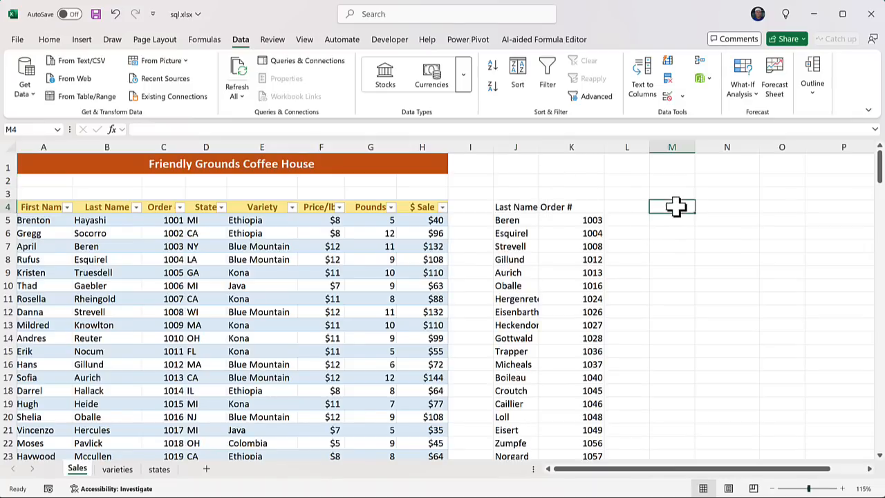
pyautogui.click(514, 180)
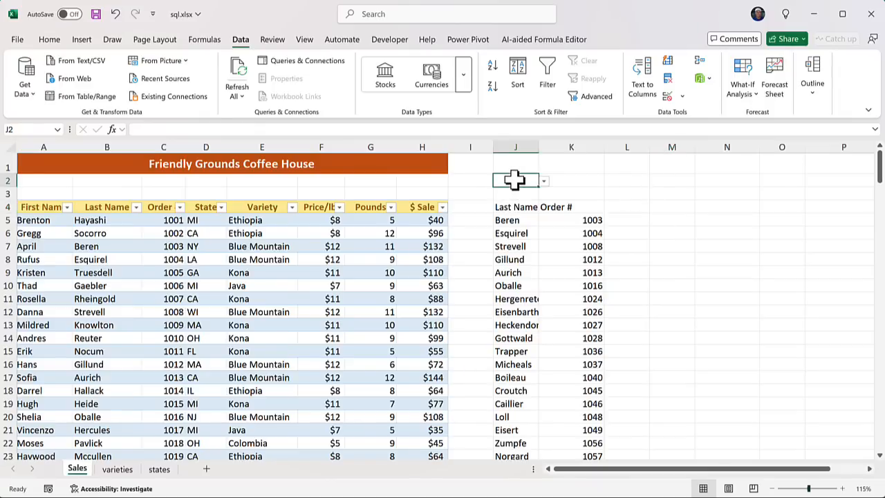
# Apply a light grey fill to J2, then reselect J2 and J4 to check it
pyautogui.click(49, 40)
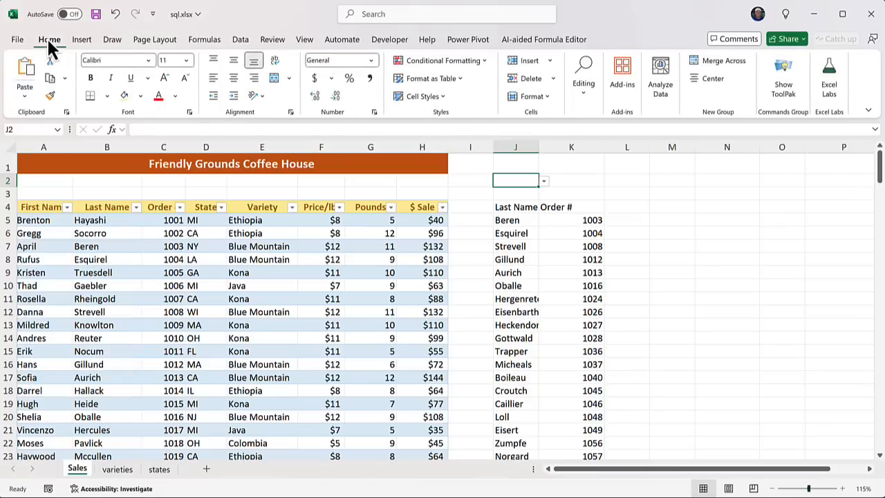
pyautogui.click(141, 96)
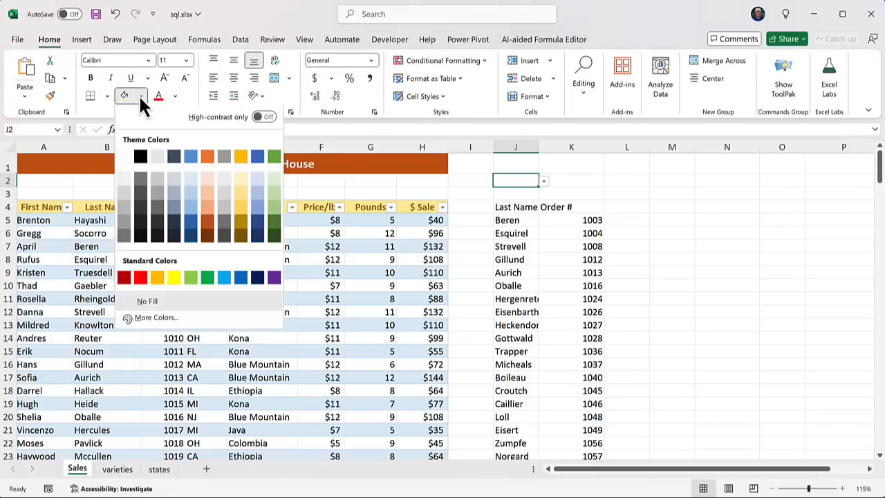
pyautogui.click(122, 193)
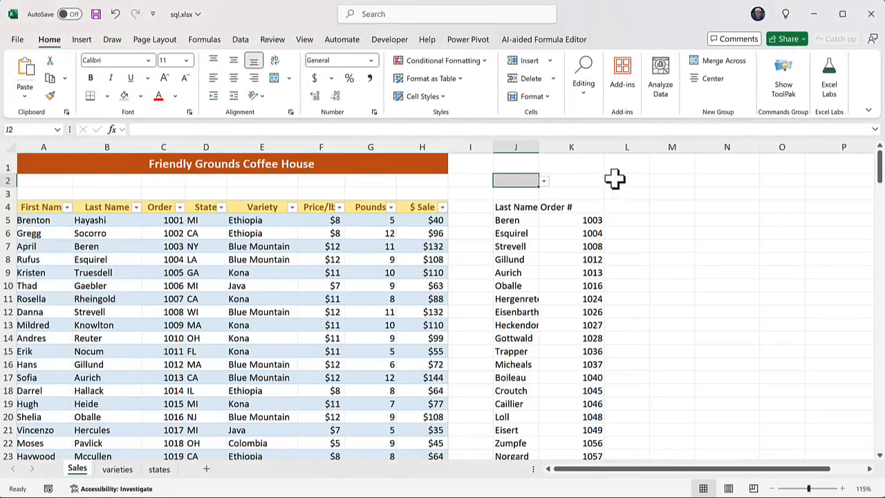
pyautogui.click(637, 182)
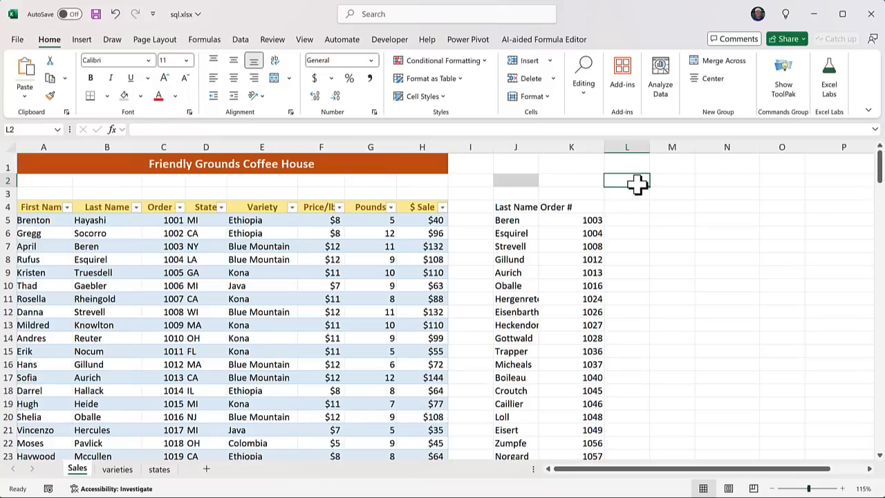
pyautogui.click(510, 182)
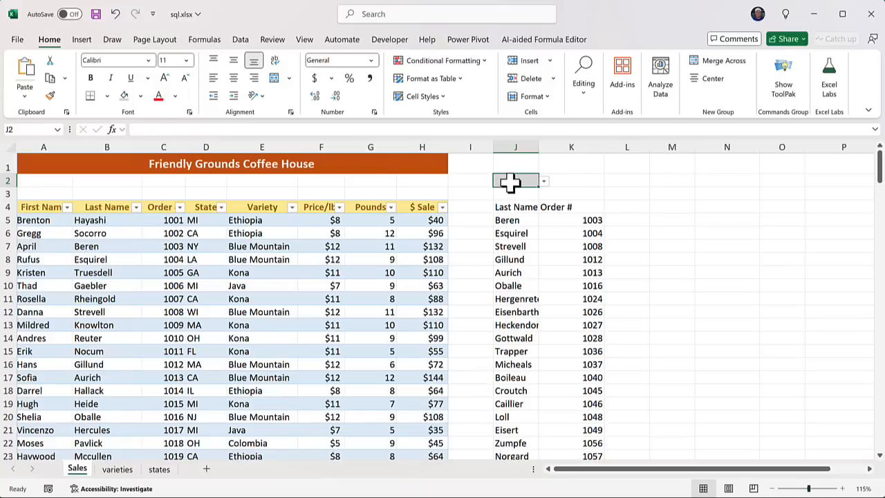
pyautogui.click(511, 207)
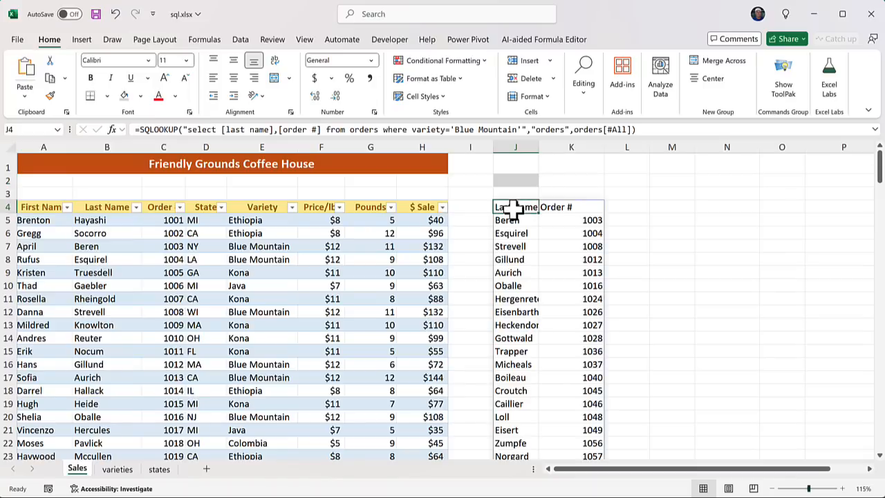
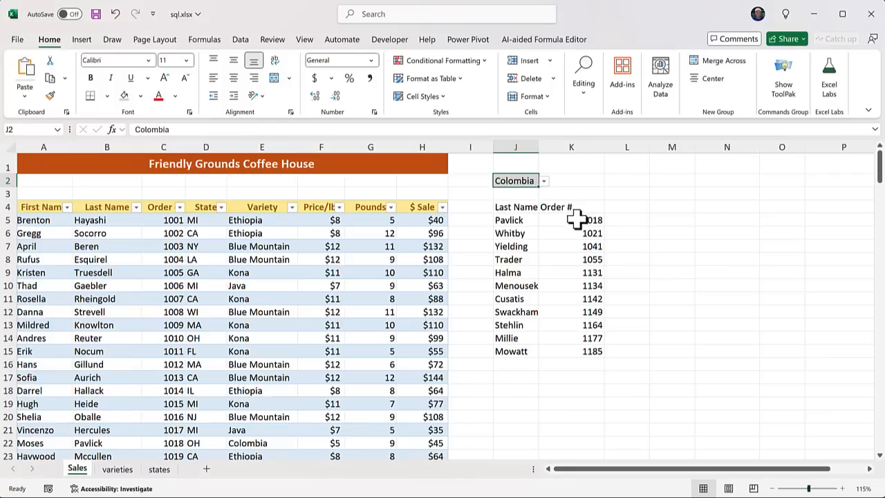
# Pick Java in the J2 variety dropdown, then switch it to Sumatra to list 11 Sumatra orders
pyautogui.click(544, 181)
pyautogui.click(529, 223)
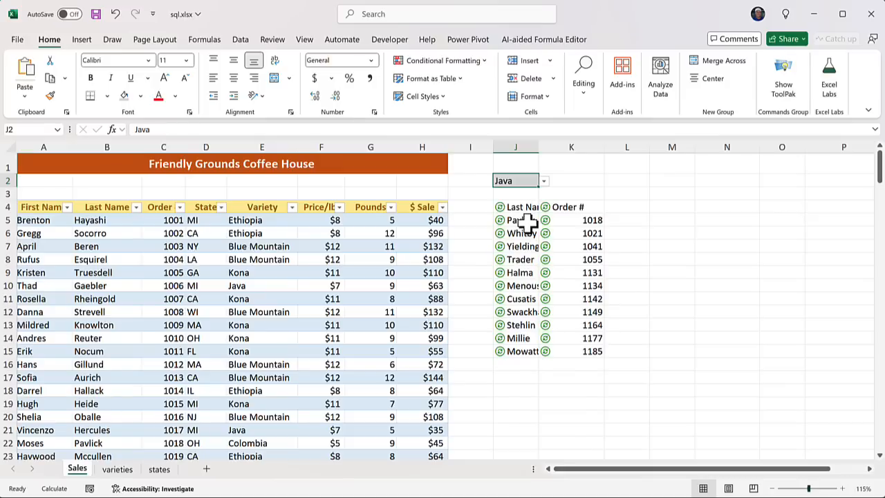
pyautogui.click(544, 182)
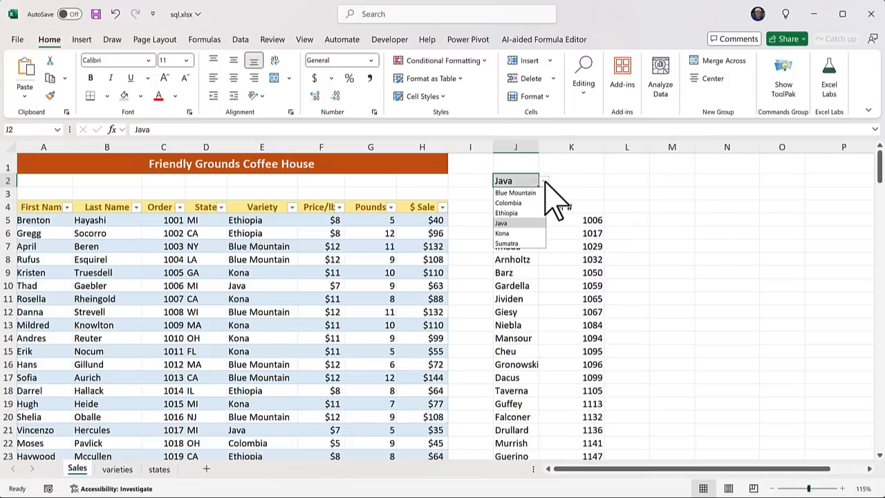
pyautogui.click(526, 243)
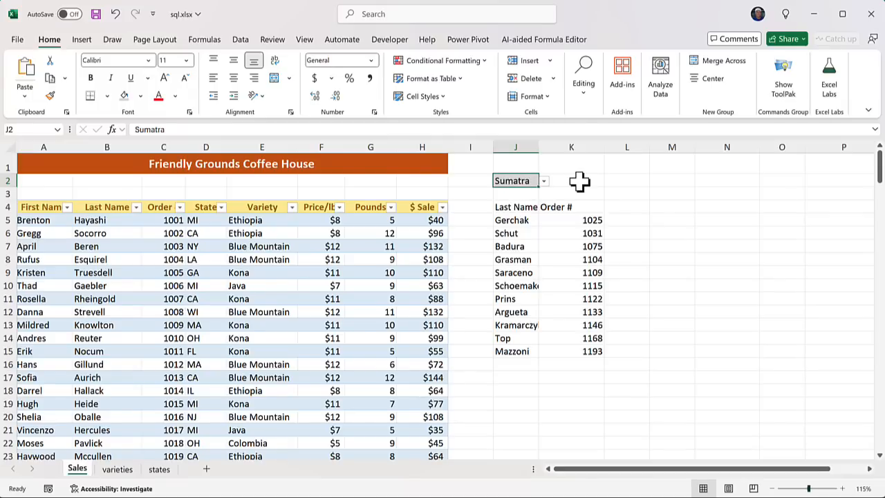
# Clear everything from J2 with Clear All
pyautogui.click(583, 94)
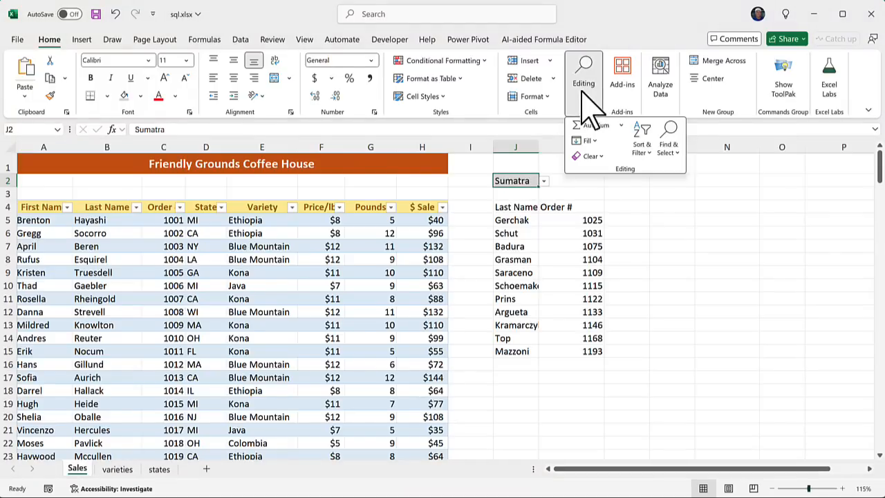
pyautogui.click(598, 156)
pyautogui.click(631, 175)
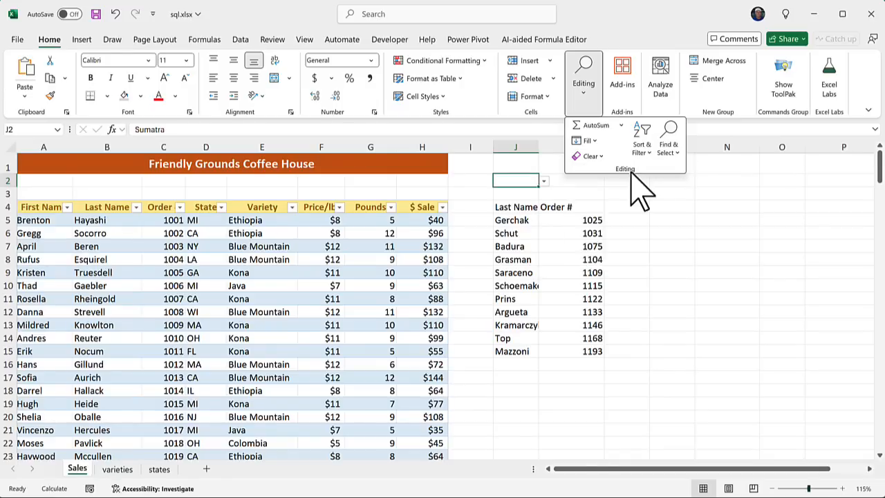
# Change the J4 query condition to variety='Kona' or variety='Ethiopia'
pyautogui.click(520, 202)
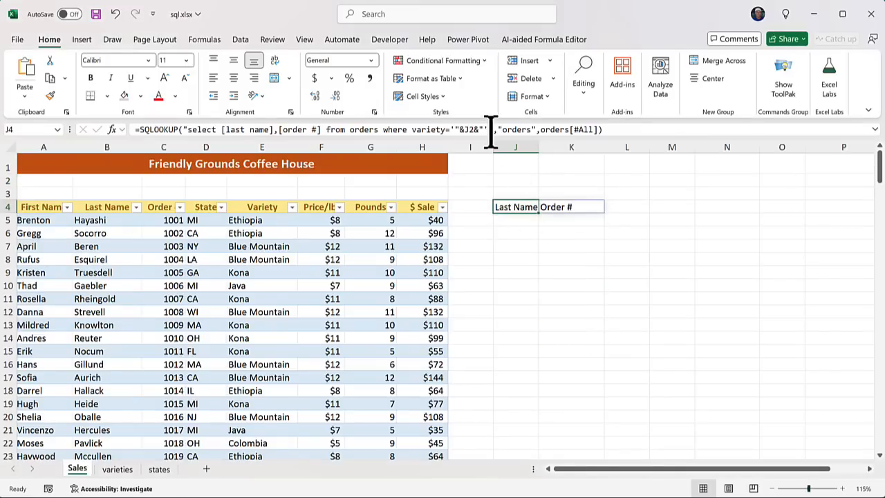
pyautogui.click(493, 130)
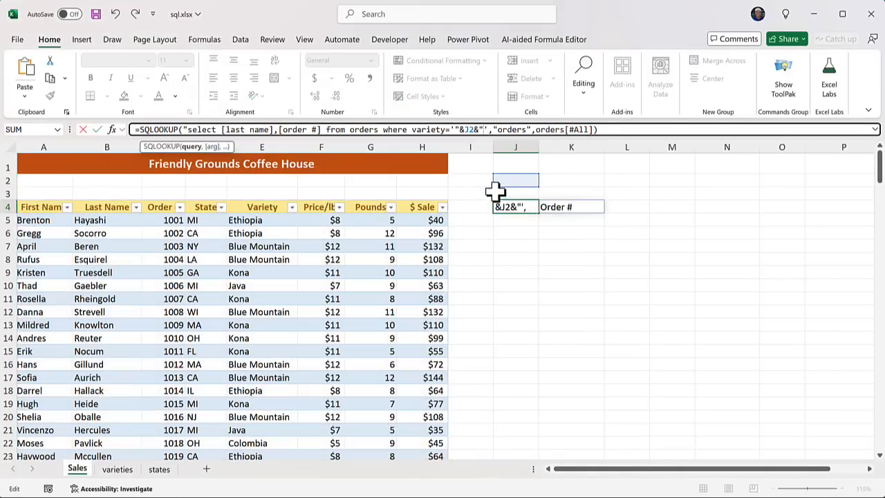
pyautogui.press('BackSpace')
pyautogui.press('BackSpace')
pyautogui.press('BackSpace')
pyautogui.press('BackSpace')
pyautogui.press('BackSpace')
pyautogui.press('BackSpace')
pyautogui.press('BackSpace')
pyautogui.press('BackSpace')
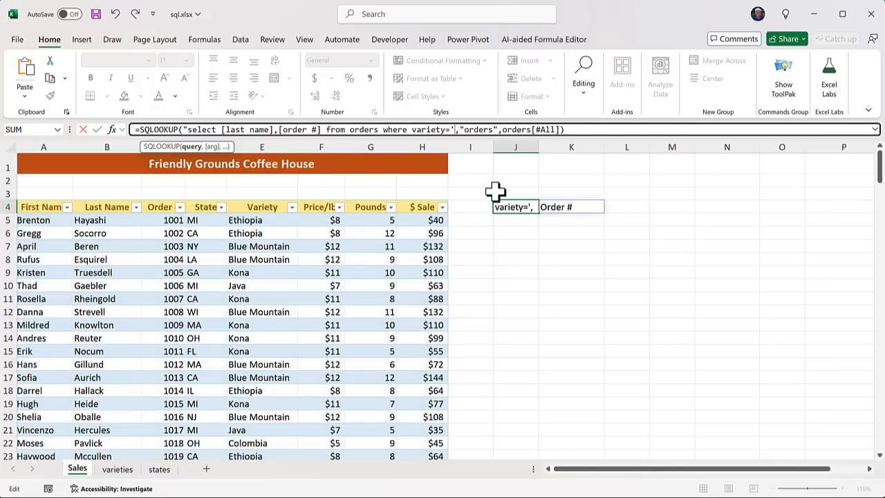
pyautogui.write('Kona')
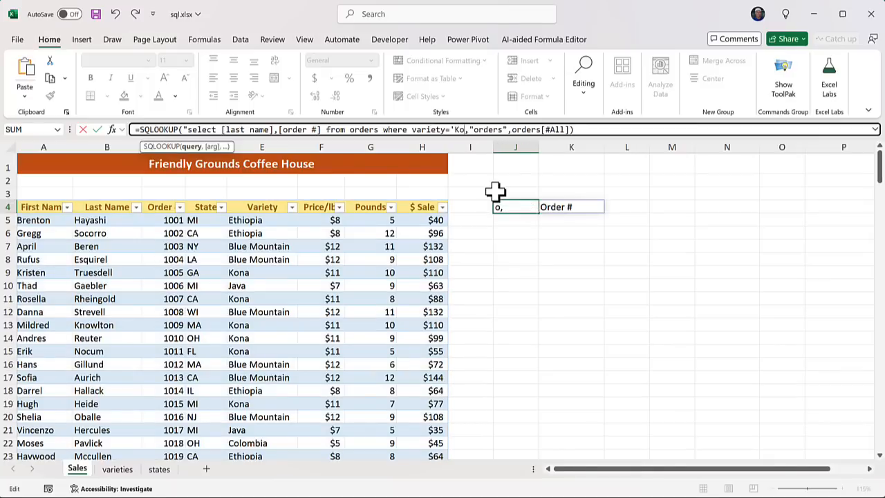
pyautogui.write("' or va")
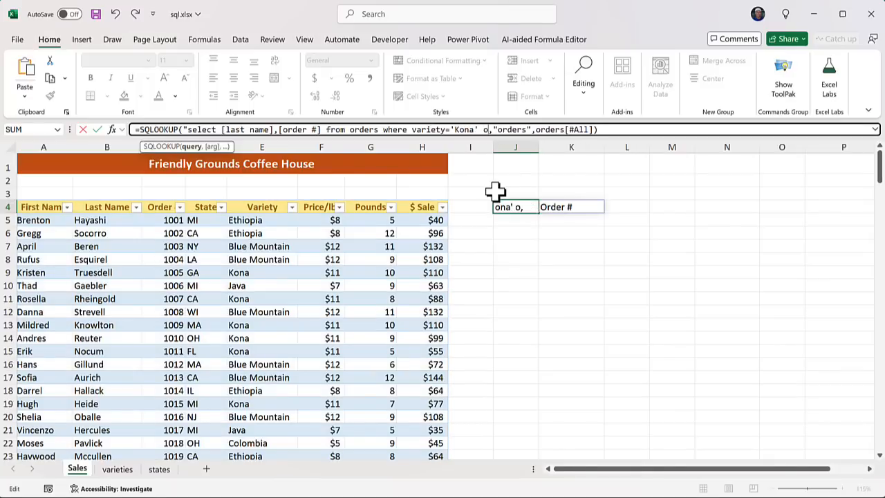
pyautogui.write('riety')
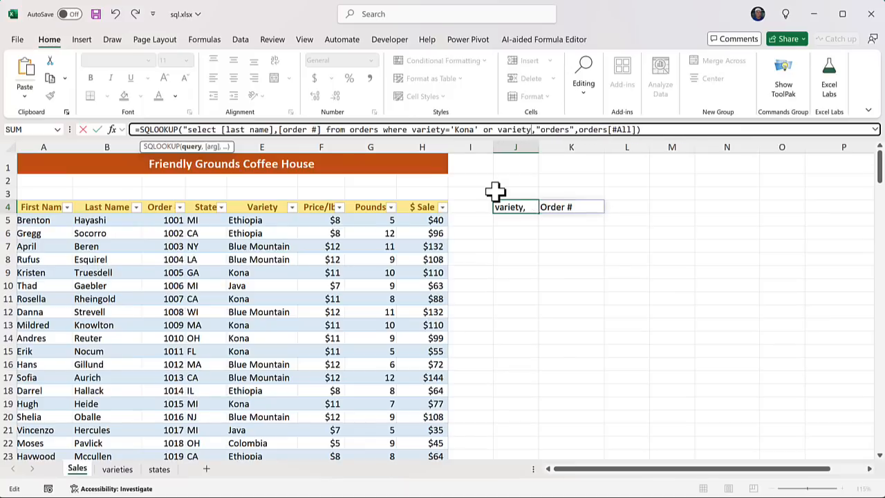
pyautogui.write('=')
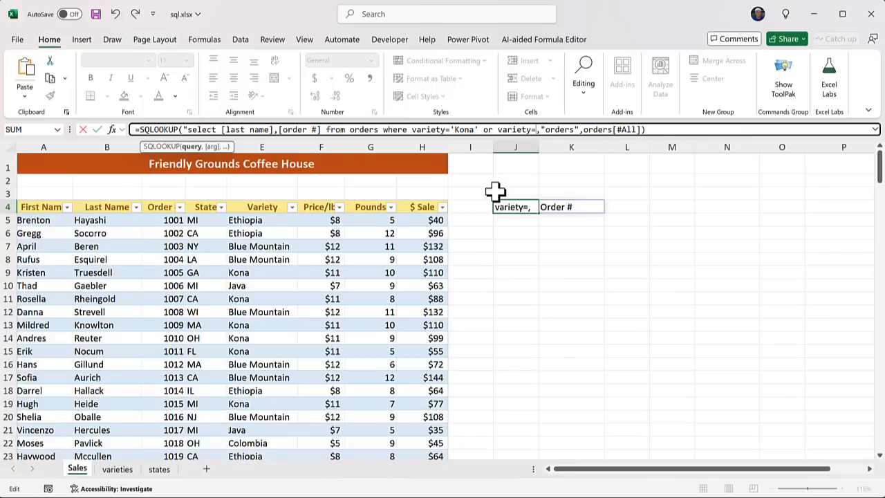
pyautogui.write("'")
pyautogui.write('Ethiopia')
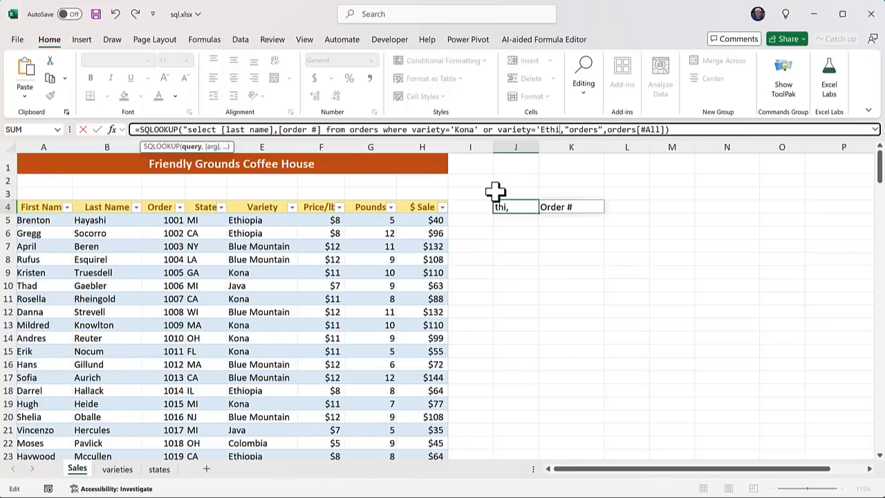
pyautogui.write("'")
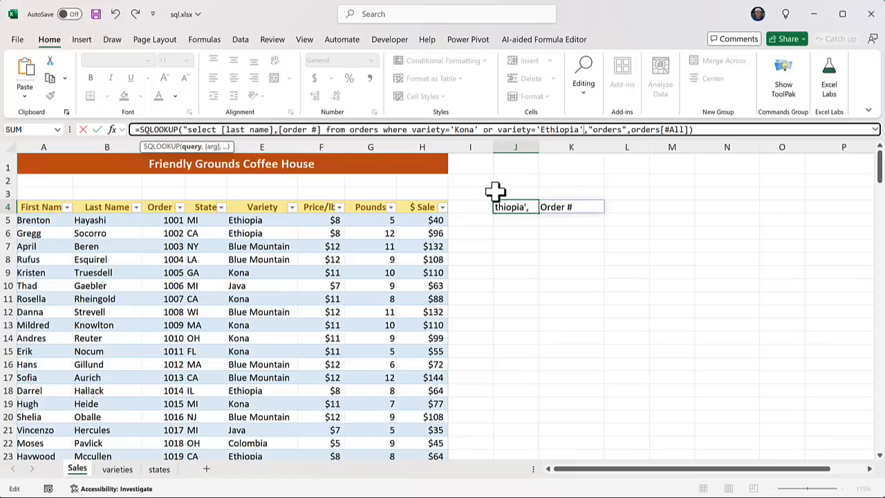
pyautogui.write('"')
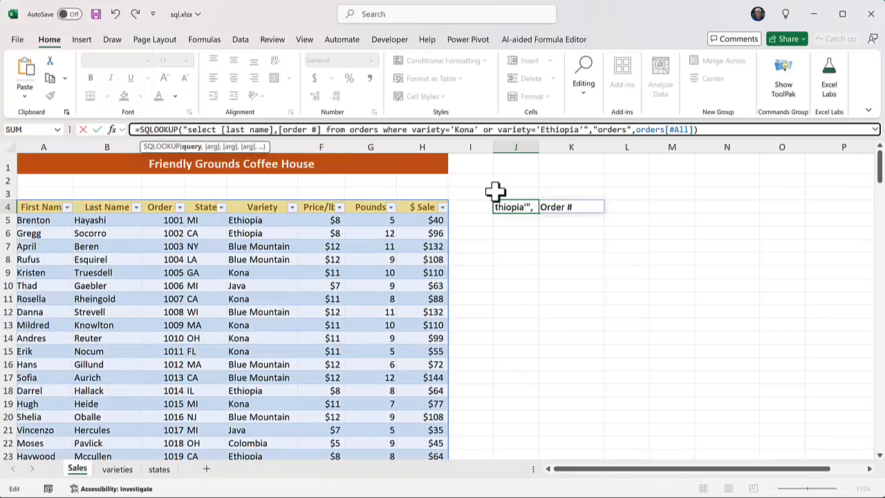
pyautogui.press('Return')
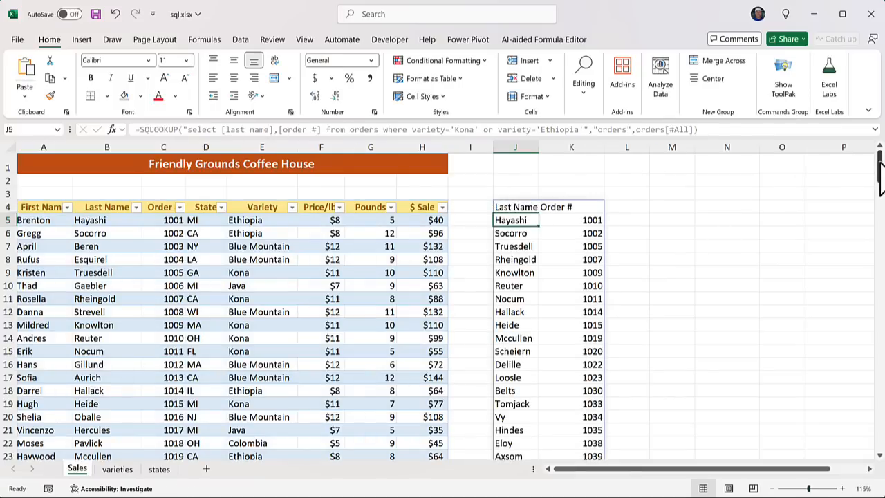
pyautogui.moveTo(881, 178); pyautogui.dragTo(877, 148)
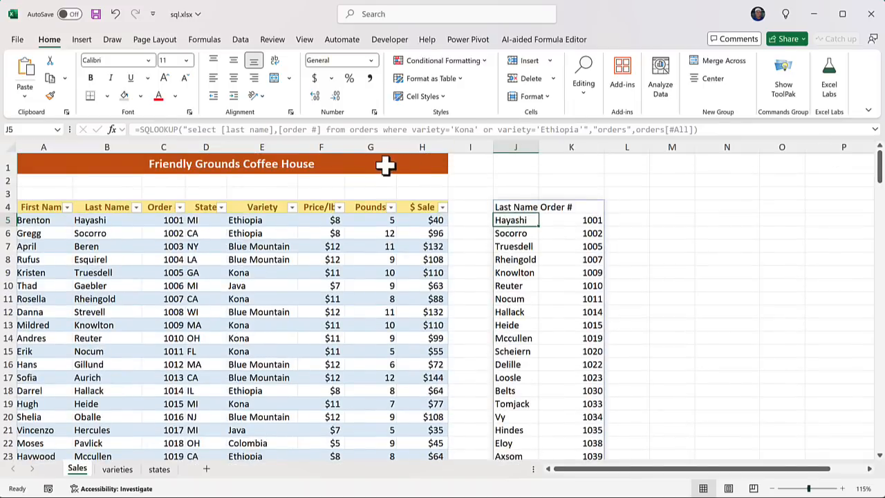
# Add [Variety] after [order #] in the J4 SQLOOKUP select list
pyautogui.click(510, 205)
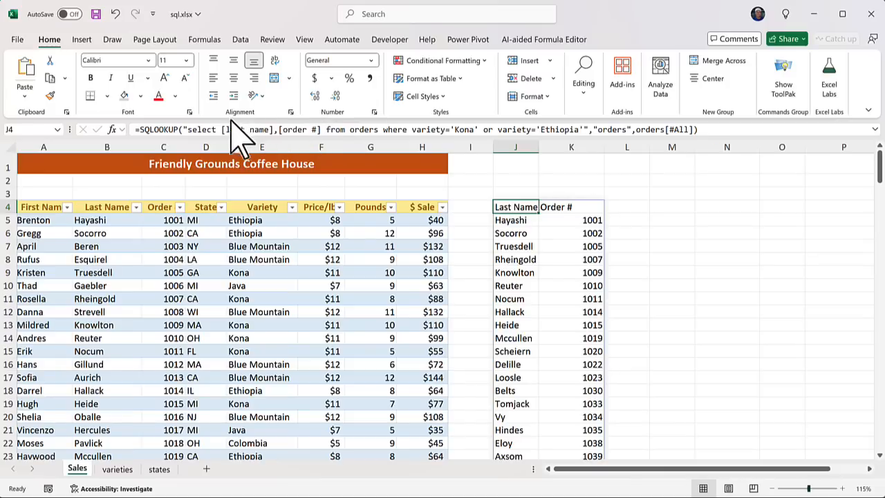
pyautogui.click(322, 129)
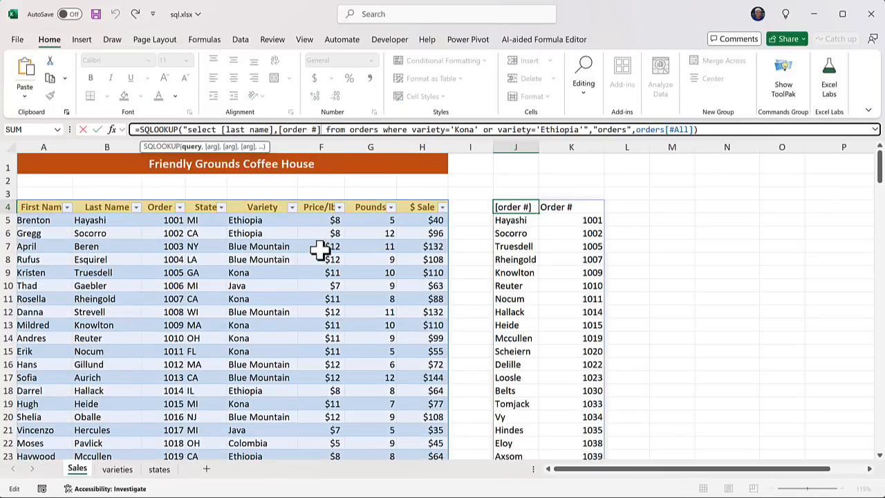
pyautogui.write(',[')
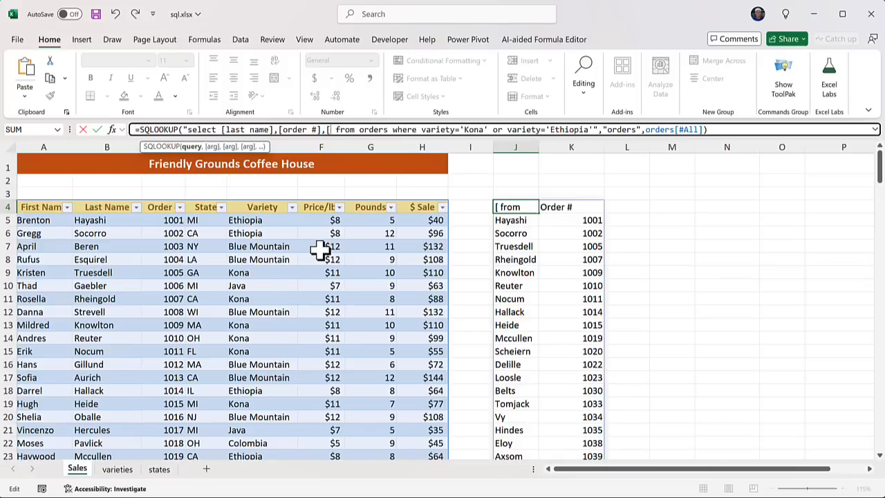
pyautogui.write('Variet')
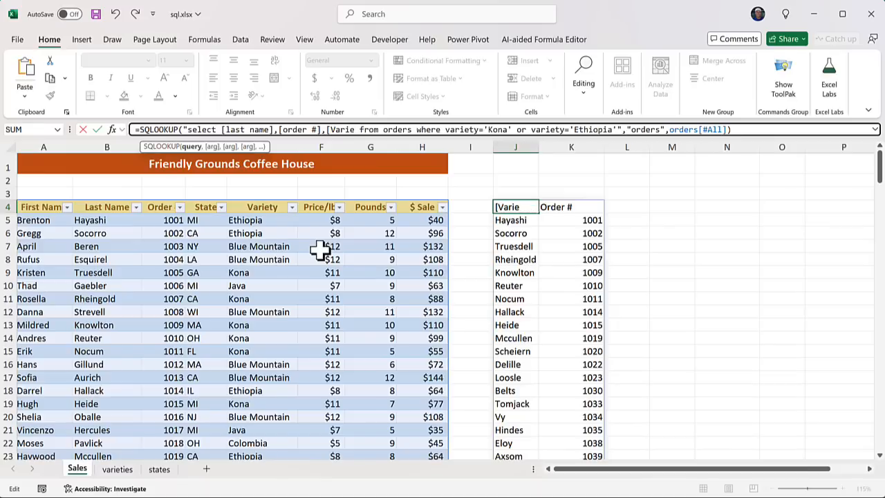
pyautogui.write('y]')
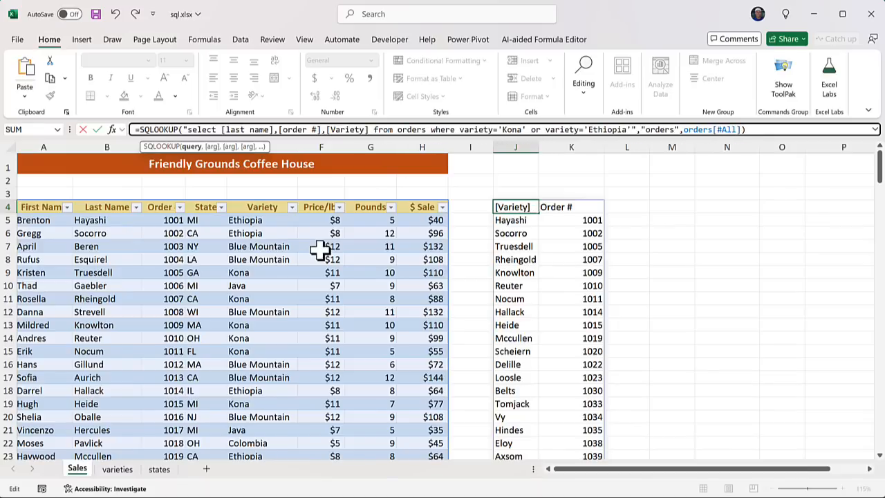
pyautogui.press('Return')
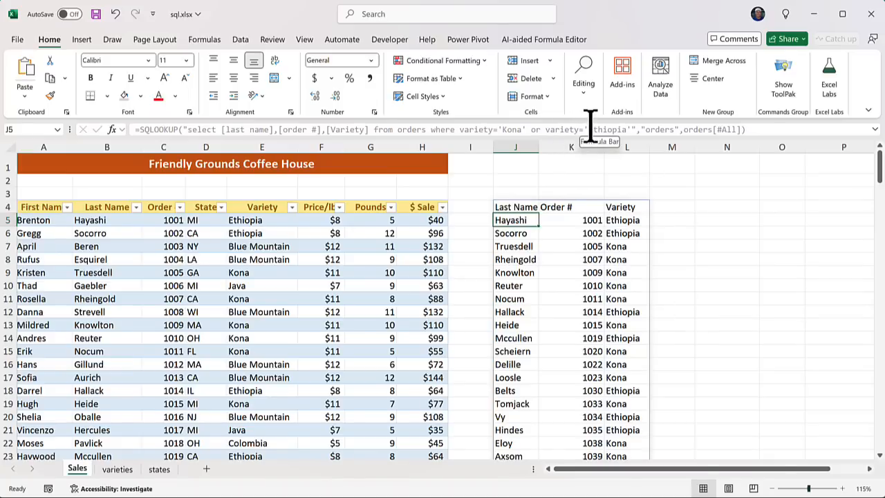
# Expand the formula bar to show J4's full SQLOOKUP query
pyautogui.click(518, 206)
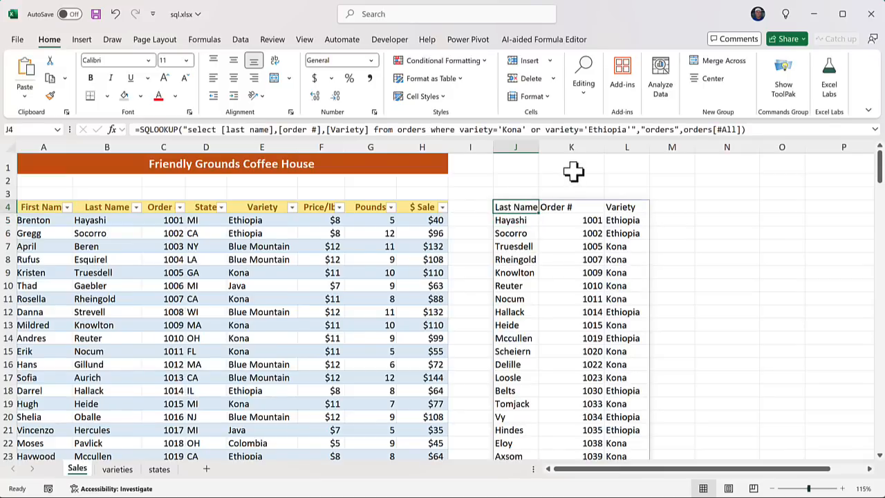
pyautogui.click(875, 129)
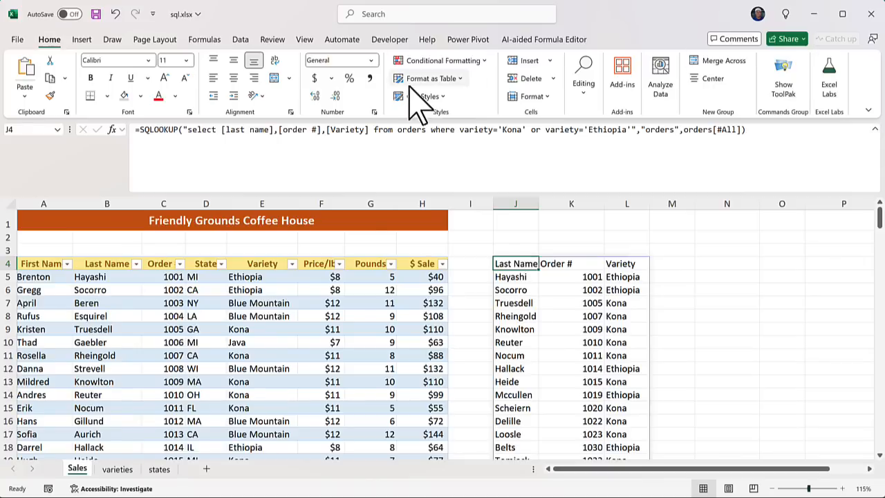
# Put the J4 query's from clause, where clause and remaining arguments on separate lines
pyautogui.click(375, 131)
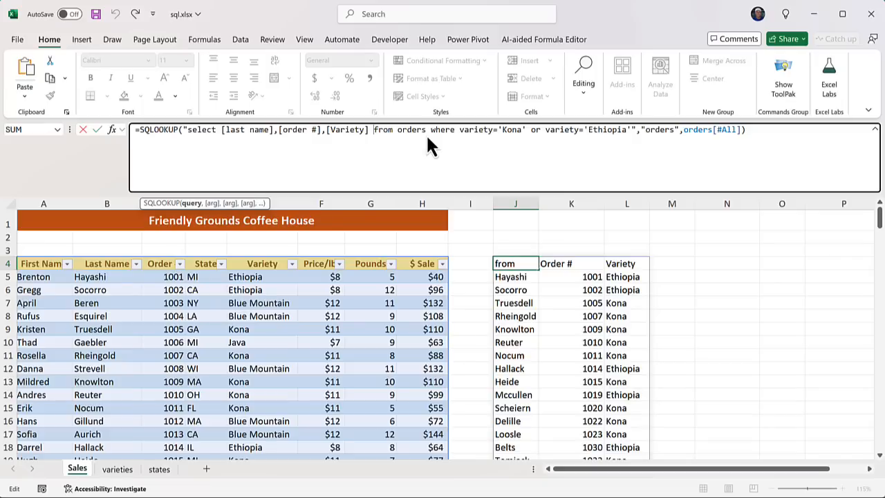
pyautogui.hotkey('alt', 'Return')
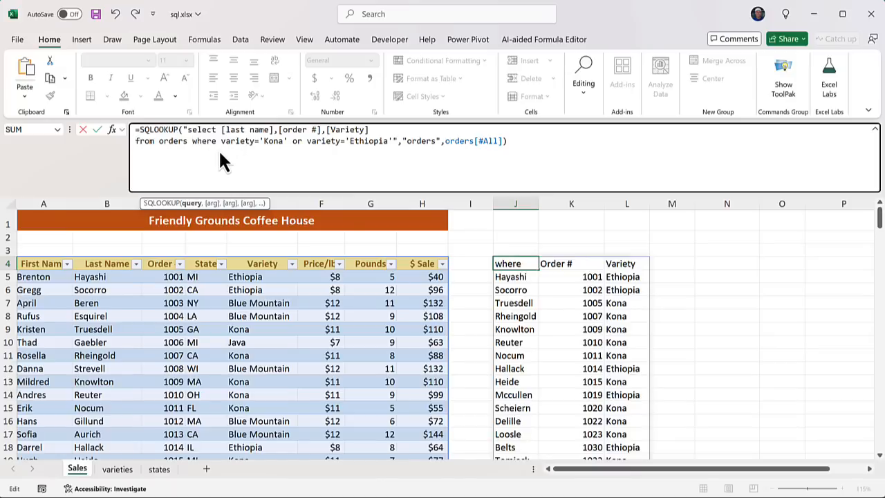
pyautogui.hotkey('alt', 'Return')
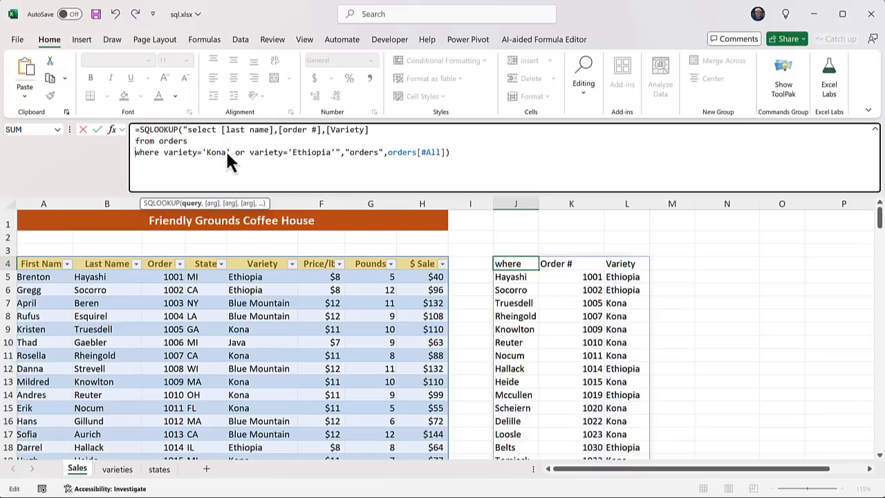
pyautogui.click(346, 150)
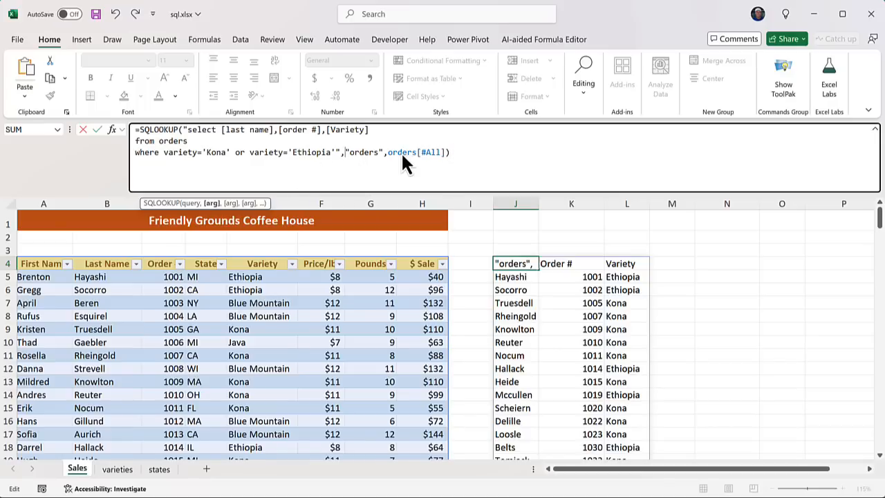
pyautogui.hotkey('alt', 'Return')
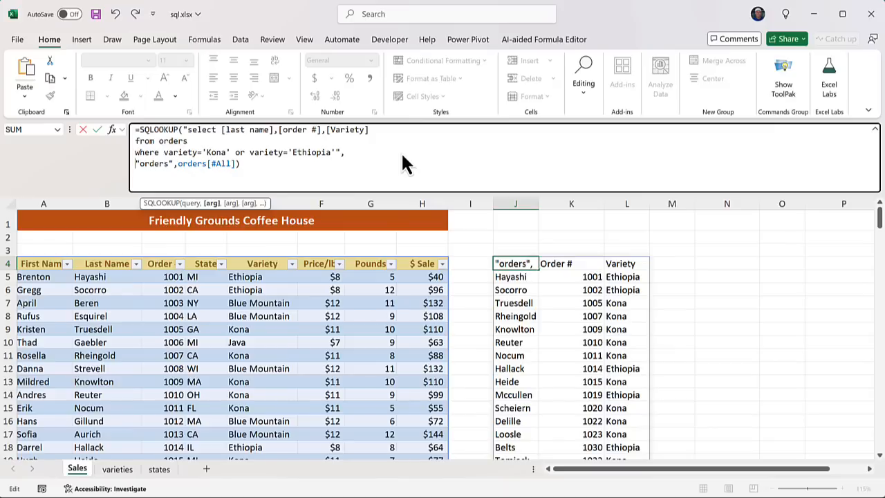
pyautogui.press('Return')
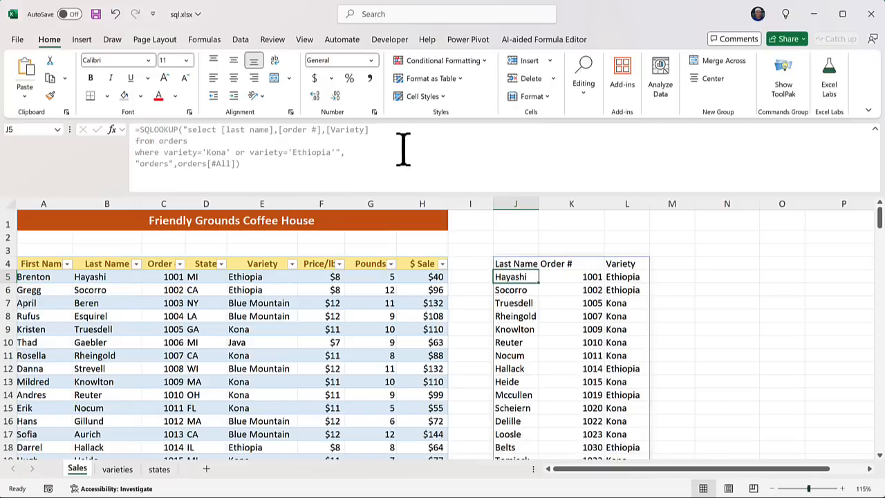
# Add 'order by [Variety]' on a new line after the where condition
pyautogui.click(513, 263)
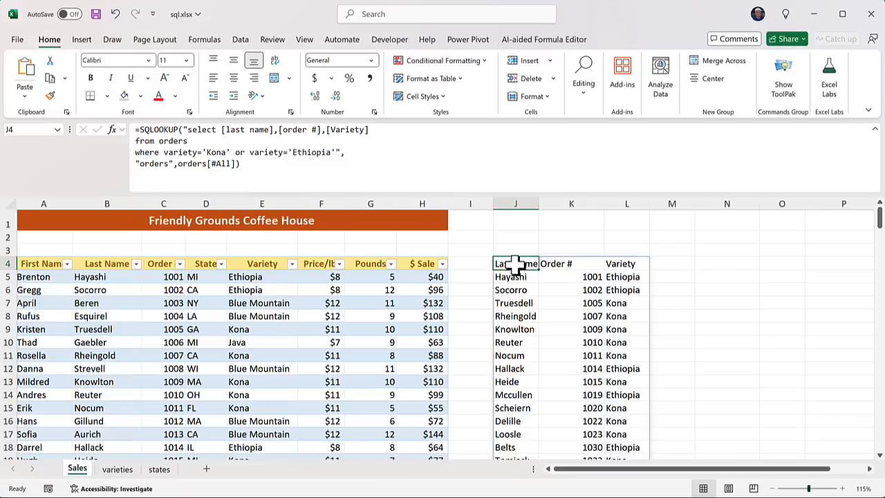
pyautogui.click(336, 152)
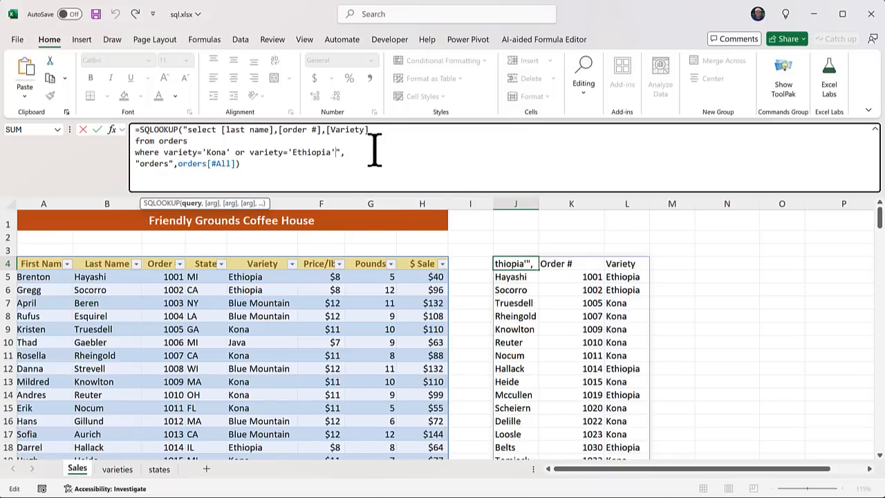
pyautogui.hotkey('alt', 'Return')
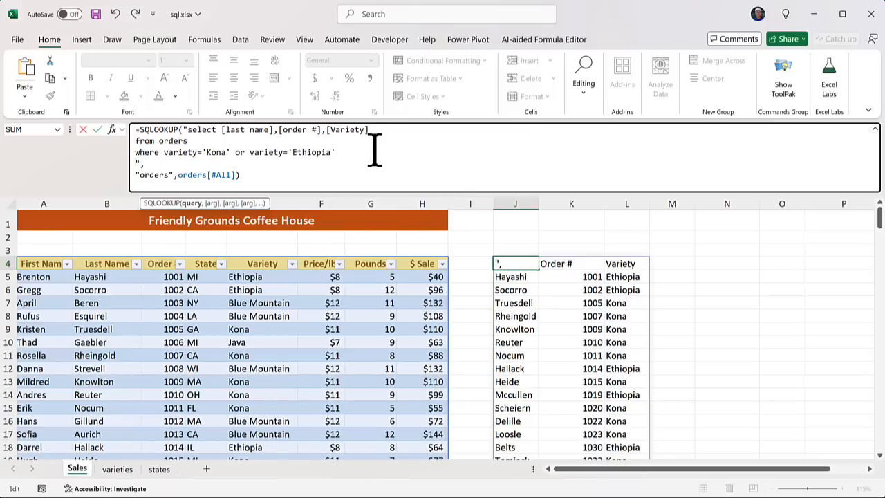
pyautogui.write('order by [Variety]')
pyautogui.press('Return')
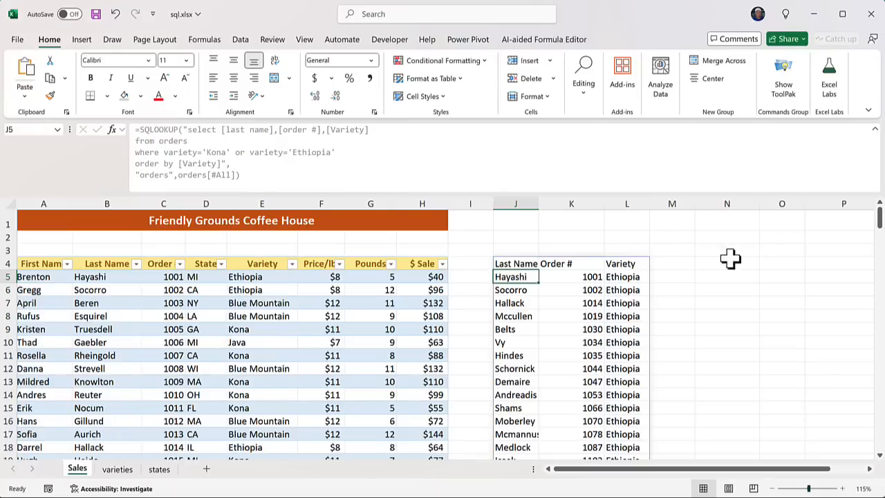
# Scroll through the Ethiopia-then-Kona sorted results and back to the top
pyautogui.moveTo(880, 218)
pyautogui.mouseDown()
pyautogui.moveTo(881, 281)
pyautogui.moveTo(880, 209)
pyautogui.mouseUp()
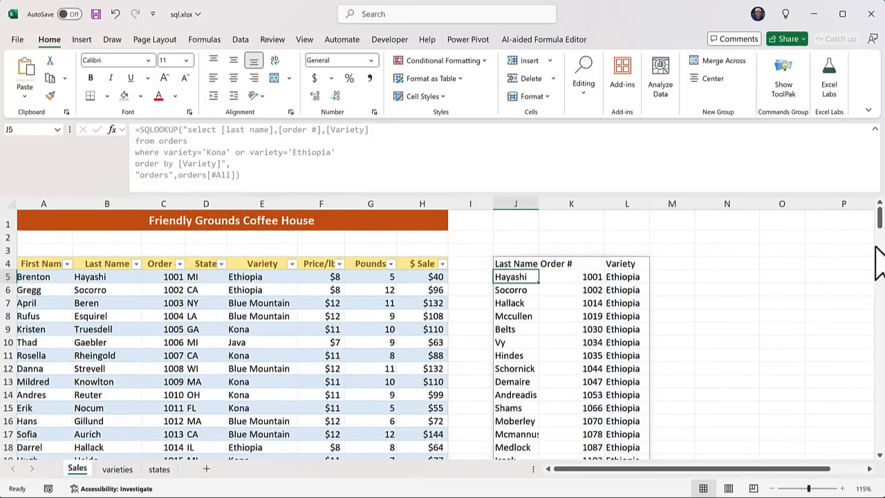
pyautogui.moveTo(880, 216); pyautogui.dragTo(880, 266)
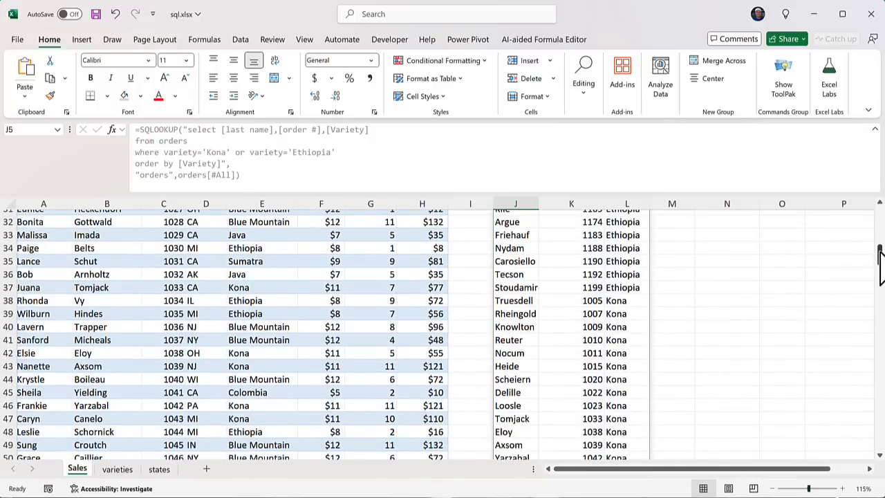
pyautogui.moveTo(880, 266); pyautogui.dragTo(880, 251)
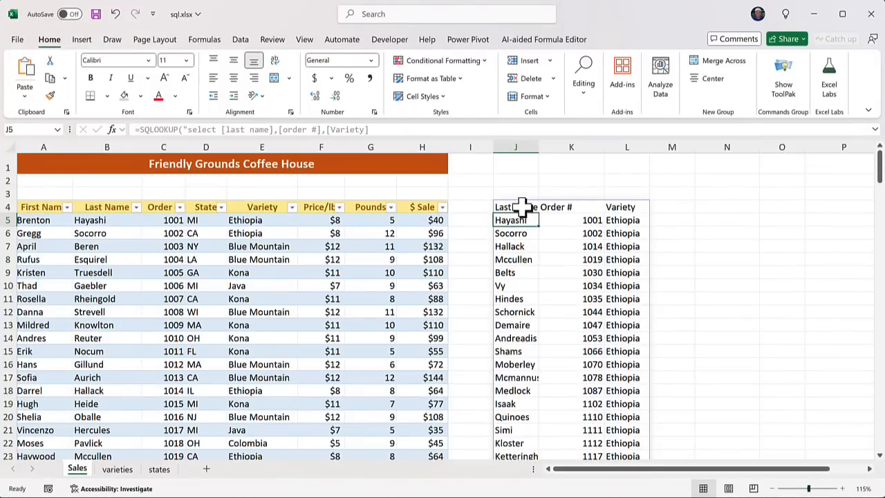
# Give the J4:L4 headers the orange Accent2 cell style, centred and bold
pyautogui.moveTo(530, 205); pyautogui.dragTo(615, 204)
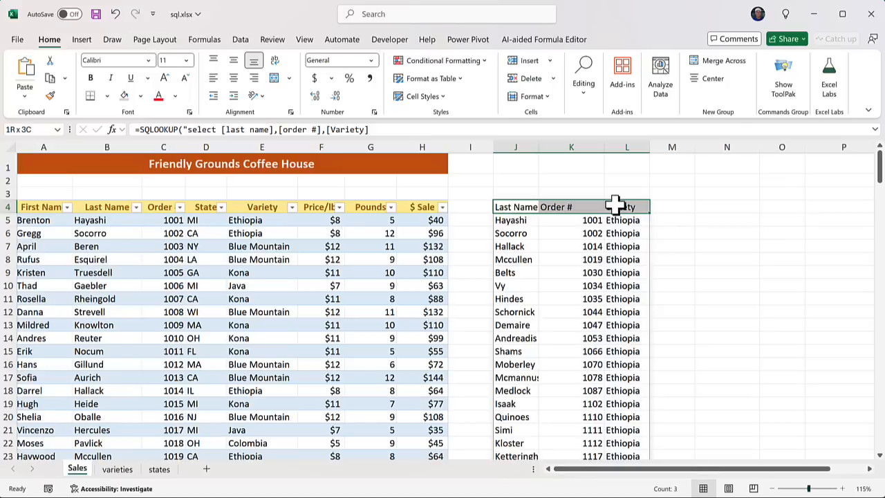
pyautogui.click(424, 96)
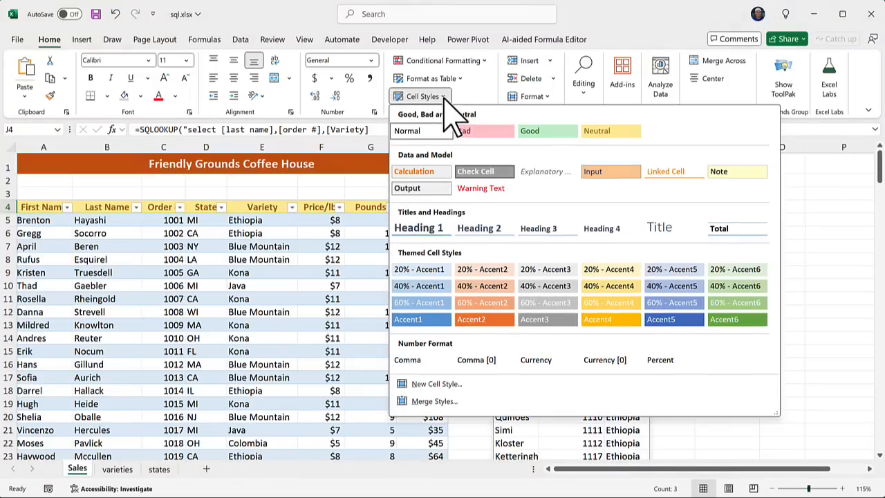
pyautogui.click(492, 319)
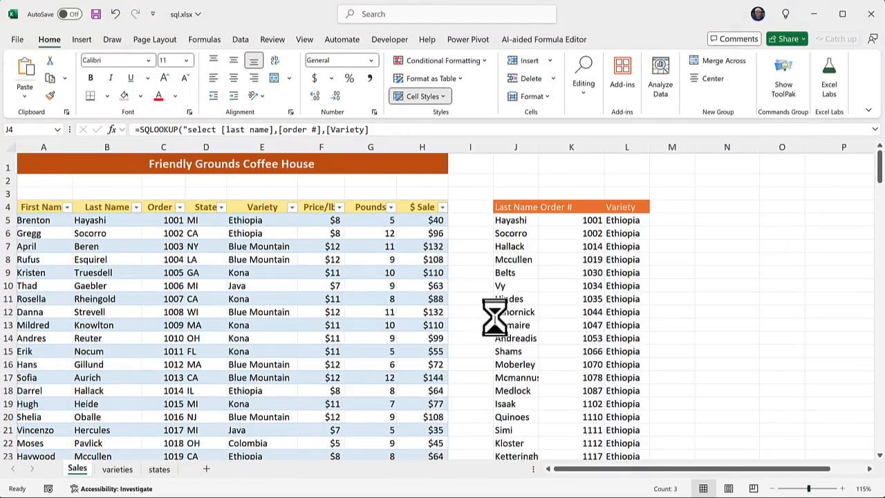
pyautogui.click(234, 78)
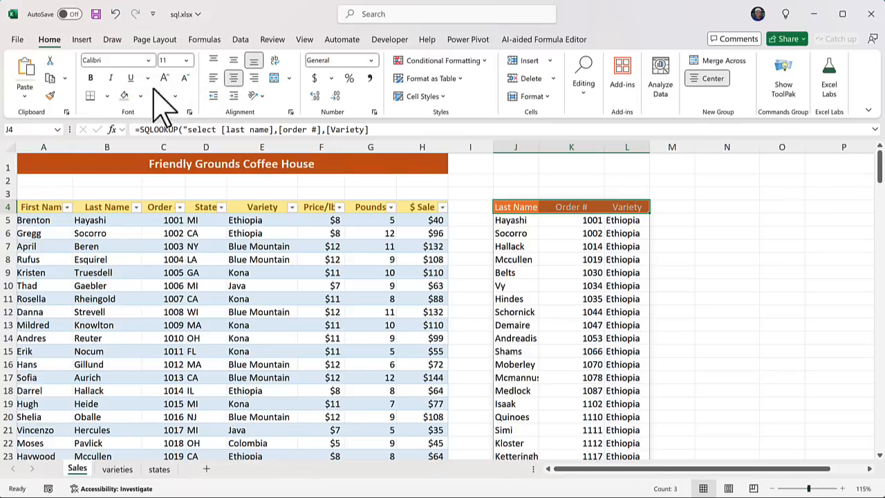
pyautogui.click(91, 78)
pyautogui.click(556, 235)
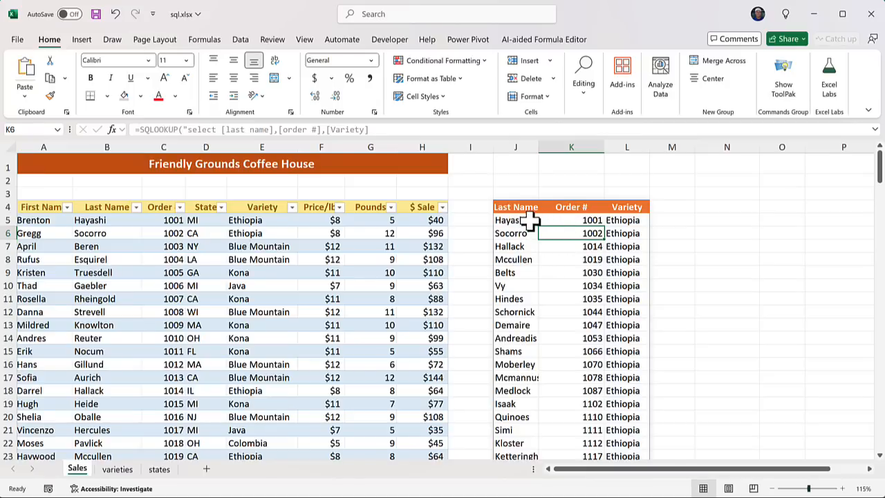
# Fill the second result row J6:L6 with light gold
pyautogui.moveTo(530, 219); pyautogui.dragTo(616, 218)
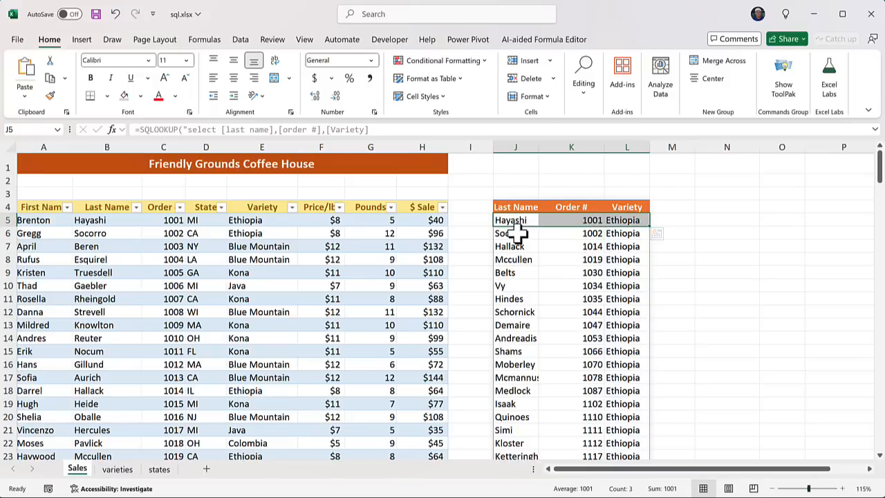
pyautogui.moveTo(512, 234); pyautogui.dragTo(613, 235)
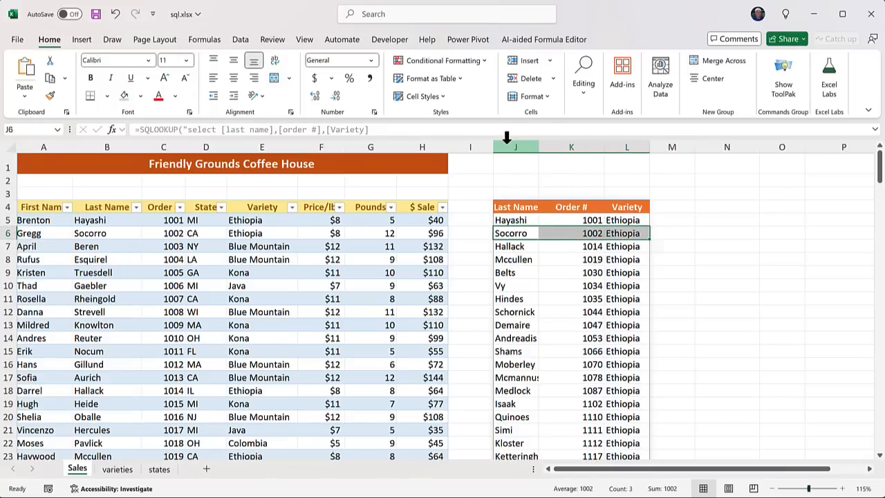
pyautogui.click(141, 95)
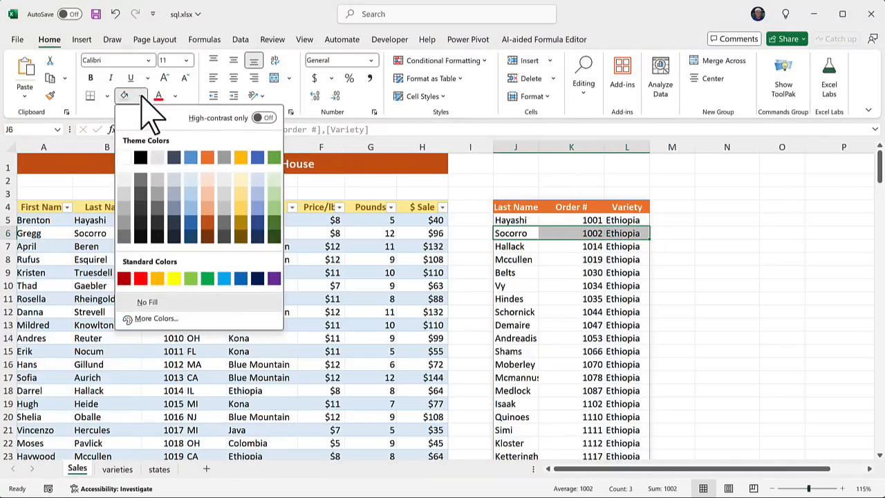
pyautogui.click(240, 180)
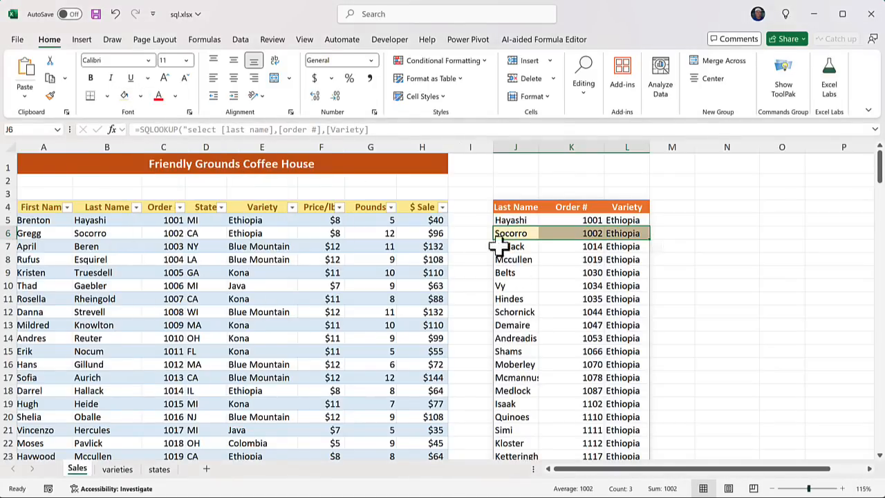
pyautogui.click(550, 299)
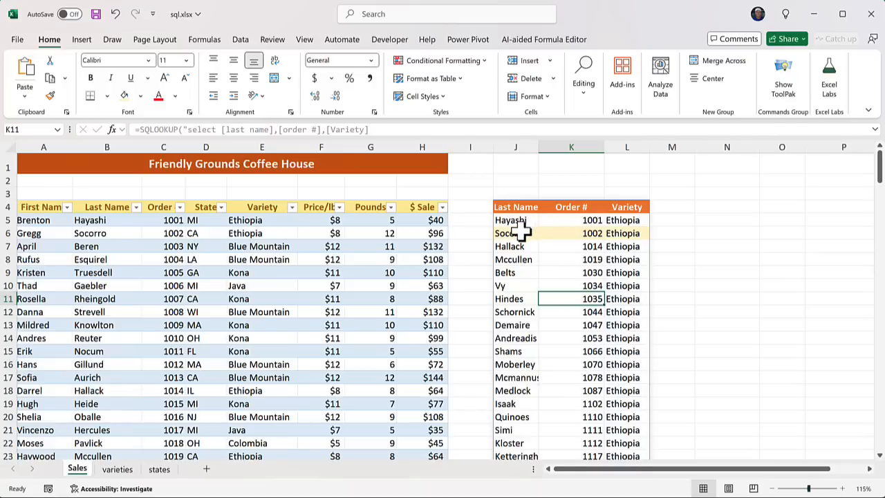
# Copy the J5:L6 banding down the table to the last Kona order 1191
pyautogui.moveTo(511, 219); pyautogui.dragTo(625, 232)
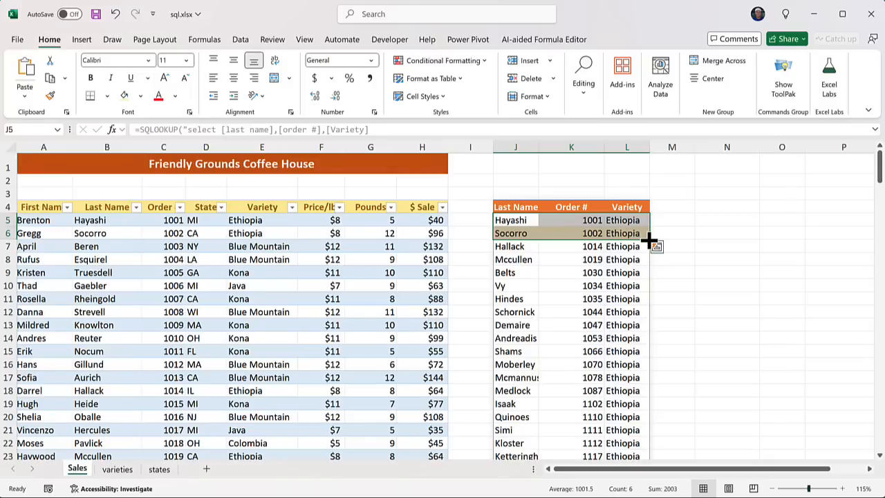
pyautogui.doubleClick(649, 239)
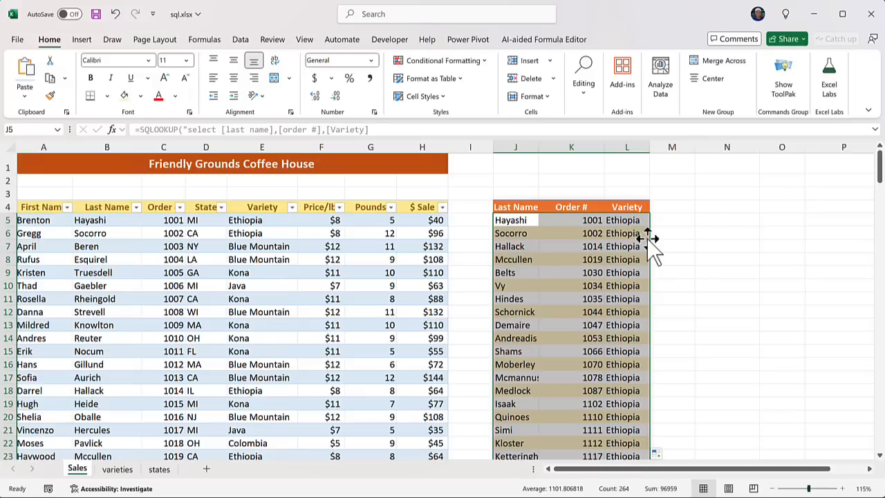
pyautogui.click(577, 245)
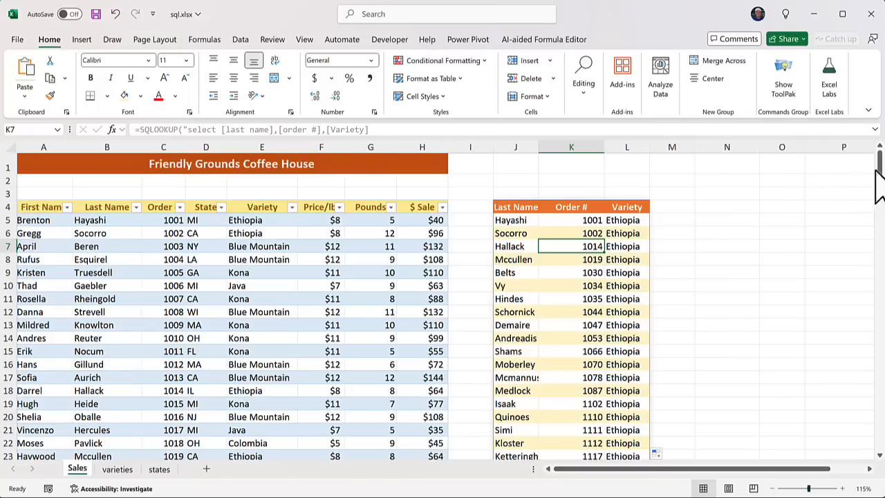
pyautogui.moveTo(881, 181); pyautogui.dragTo(882, 287)
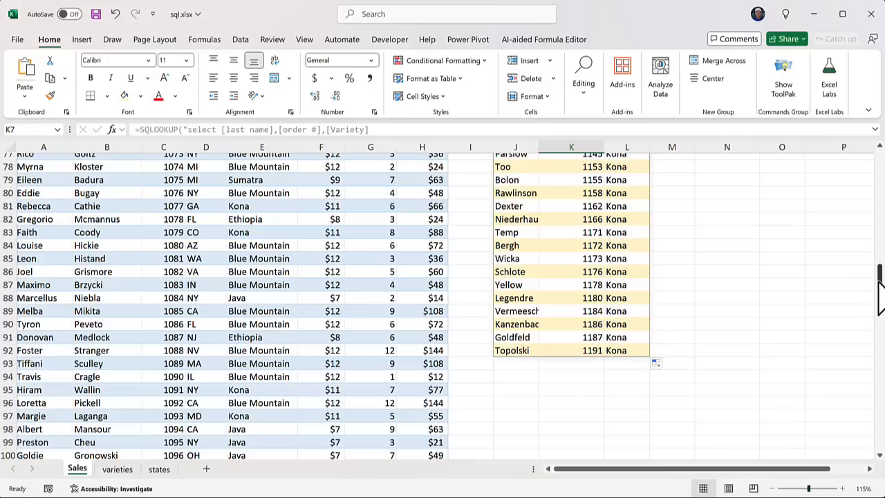
# Save sql.xlsx with Ctrl+S and close the workbook
pyautogui.moveTo(880, 284); pyautogui.dragTo(876, 154)
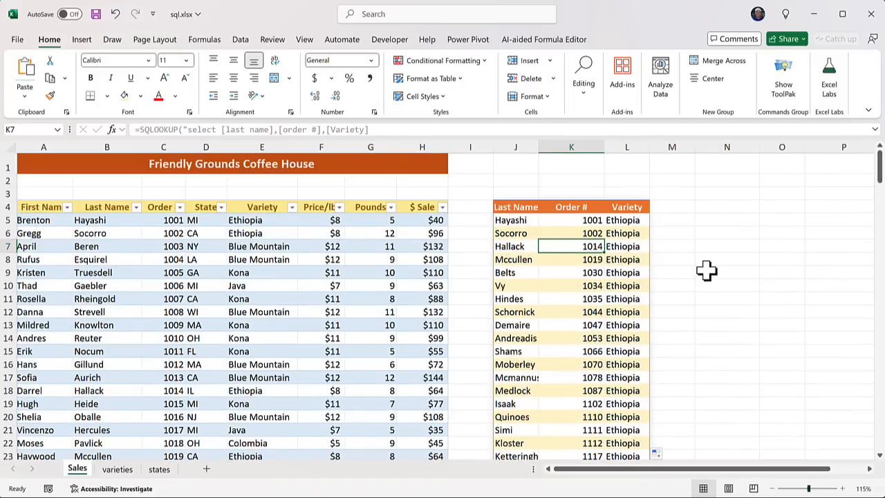
pyautogui.hotkey('ctrl', 's')
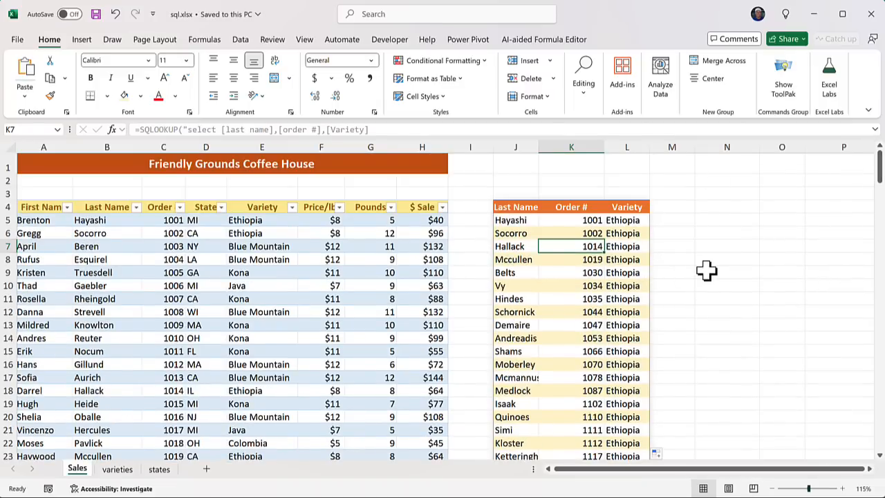
pyautogui.hotkey('ctrl', 'w')
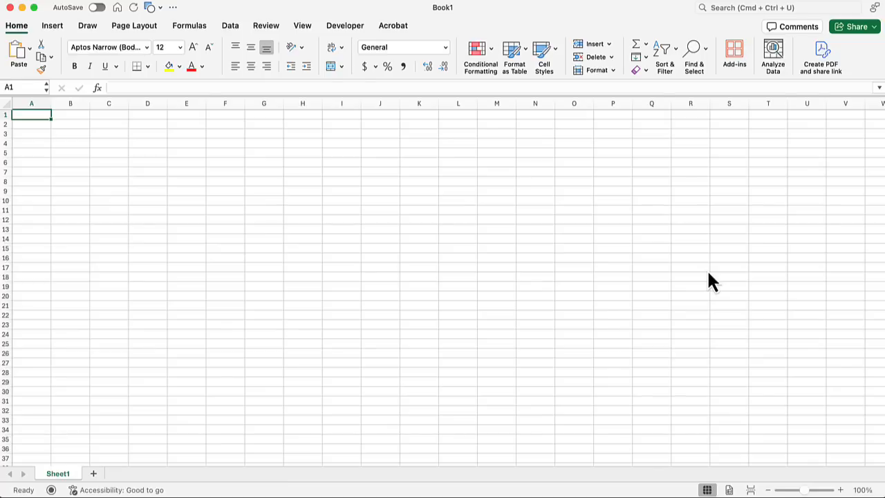
# Open sql.xlsx from the sql folder with Cmd+O
pyautogui.press('super+o')
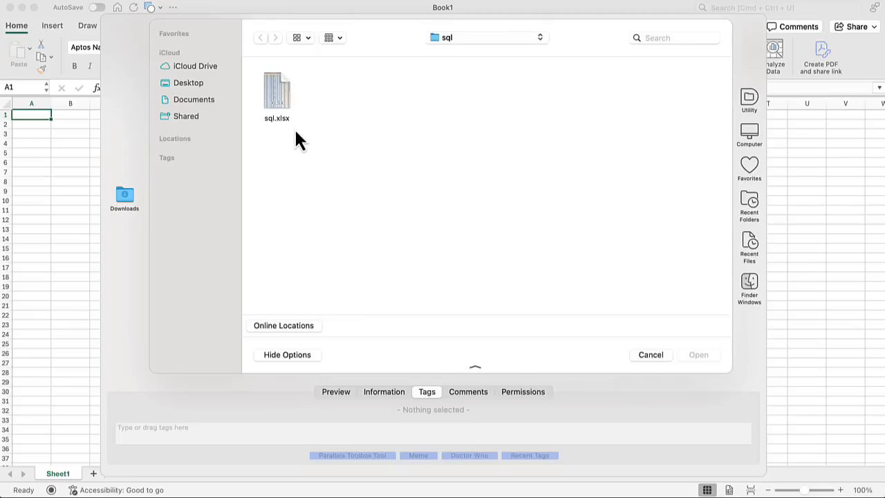
pyautogui.doubleClick(277, 95)
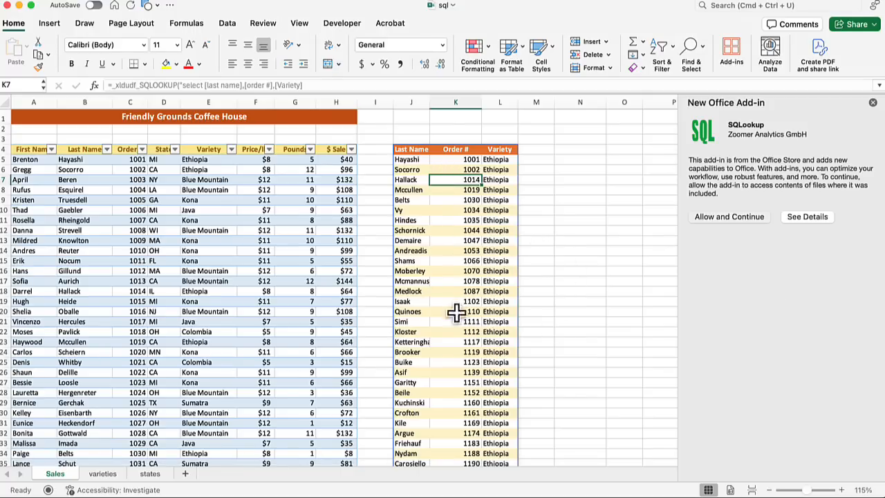
pyautogui.click(417, 149)
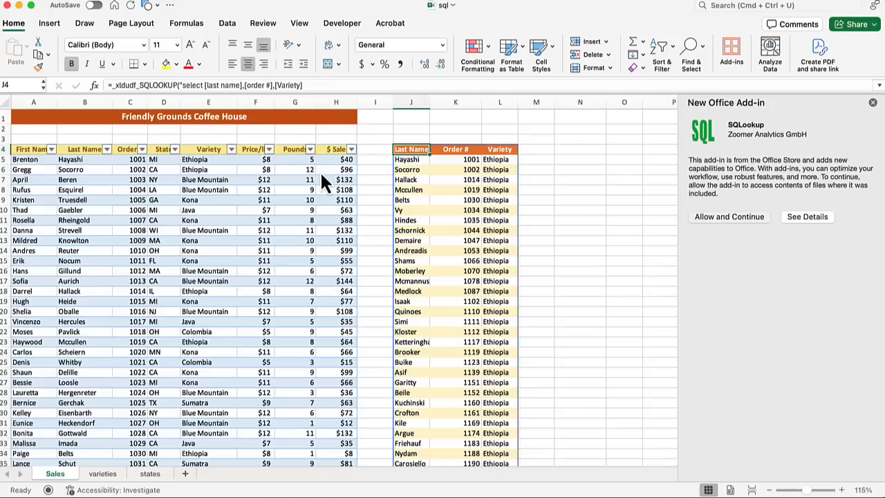
pyautogui.click(207, 159)
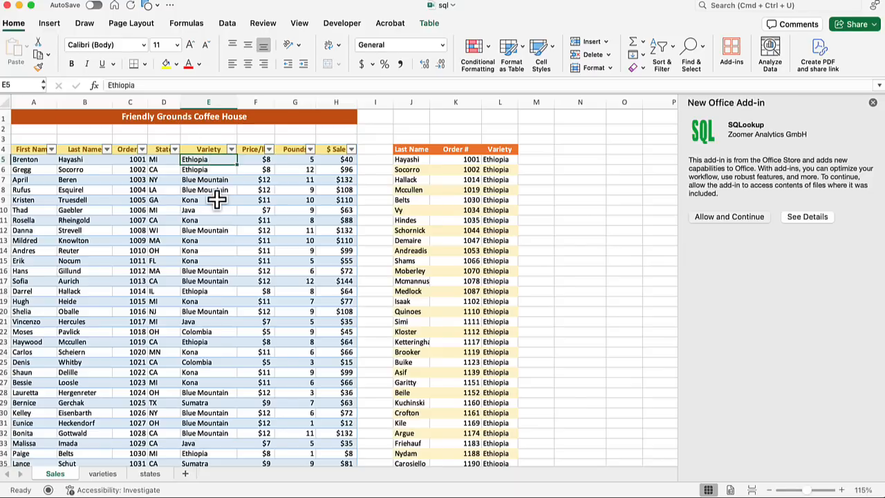
# Change E5 to Kona, check J4's #NAME? error, then undo back to Ethiopia
pyautogui.write('Kona')
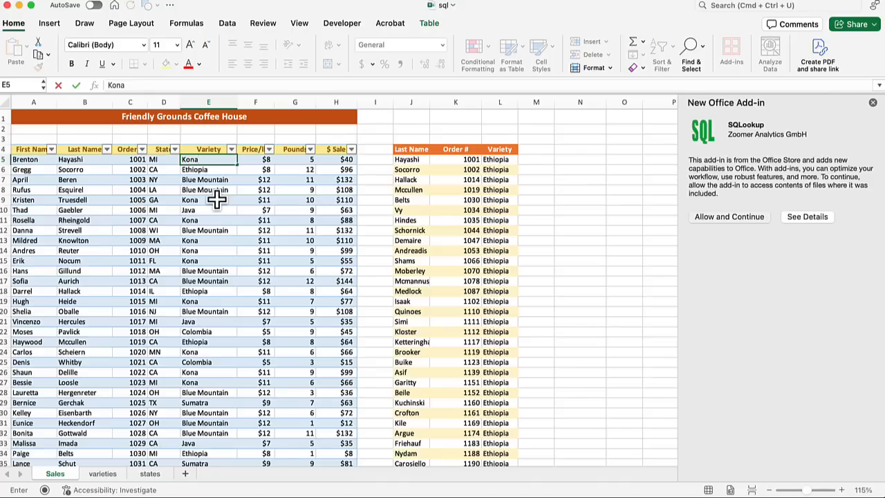
pyautogui.press('Return')
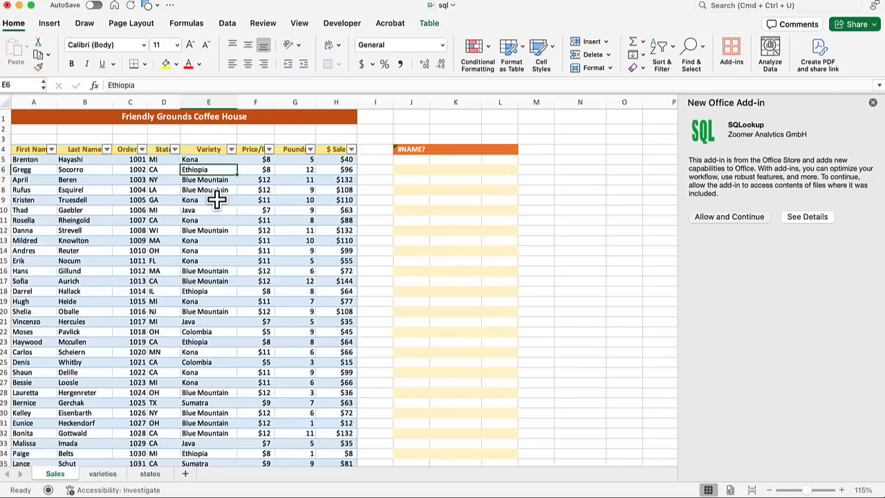
pyautogui.click(418, 147)
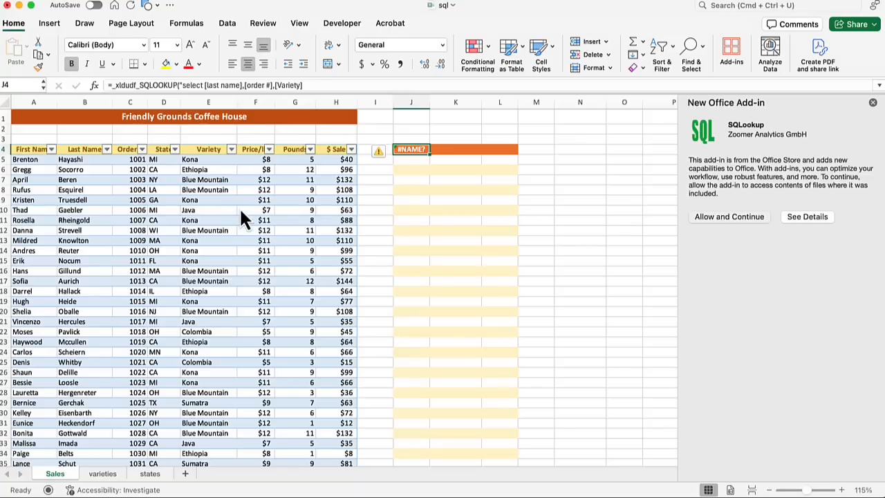
pyautogui.press('super+z')
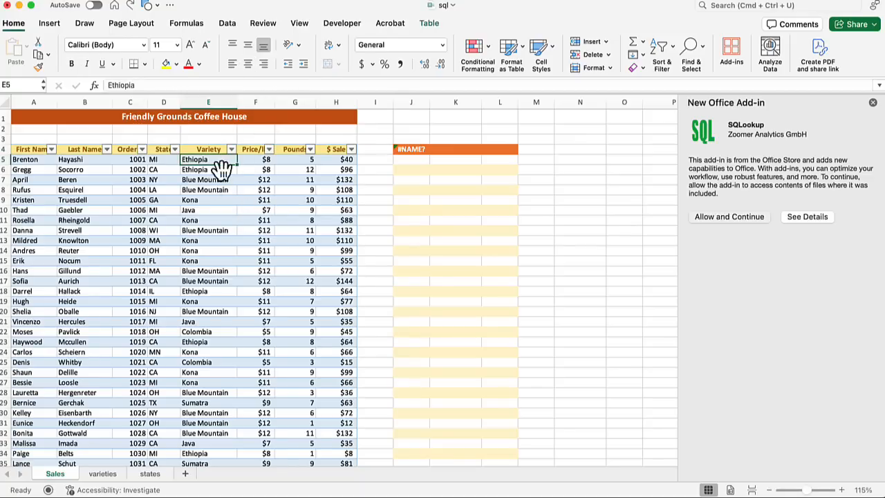
pyautogui.click(412, 149)
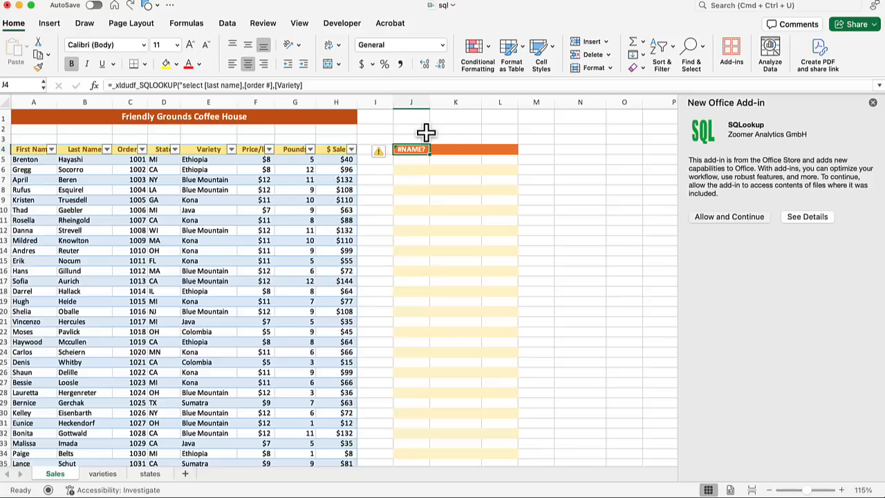